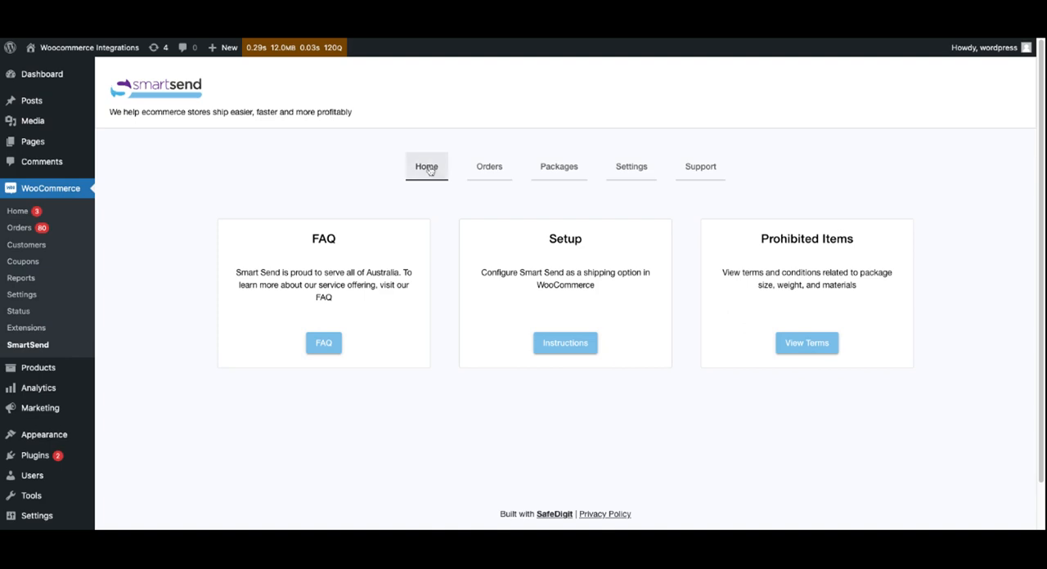
- Read the SmartSend setup instructions, and review the store address and selling locations in the WooCommerce general settings
click(571, 348)
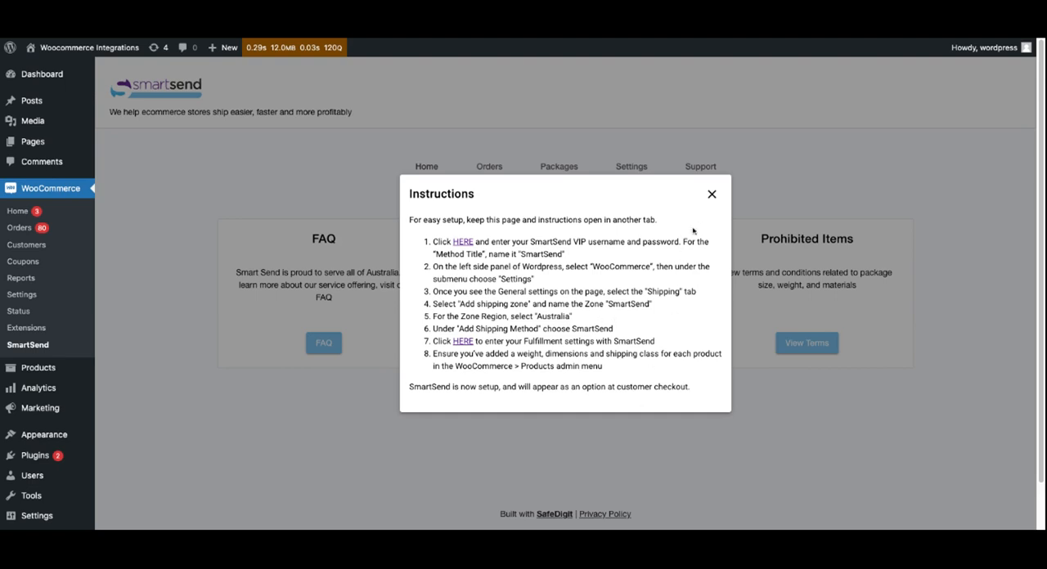
click(710, 195)
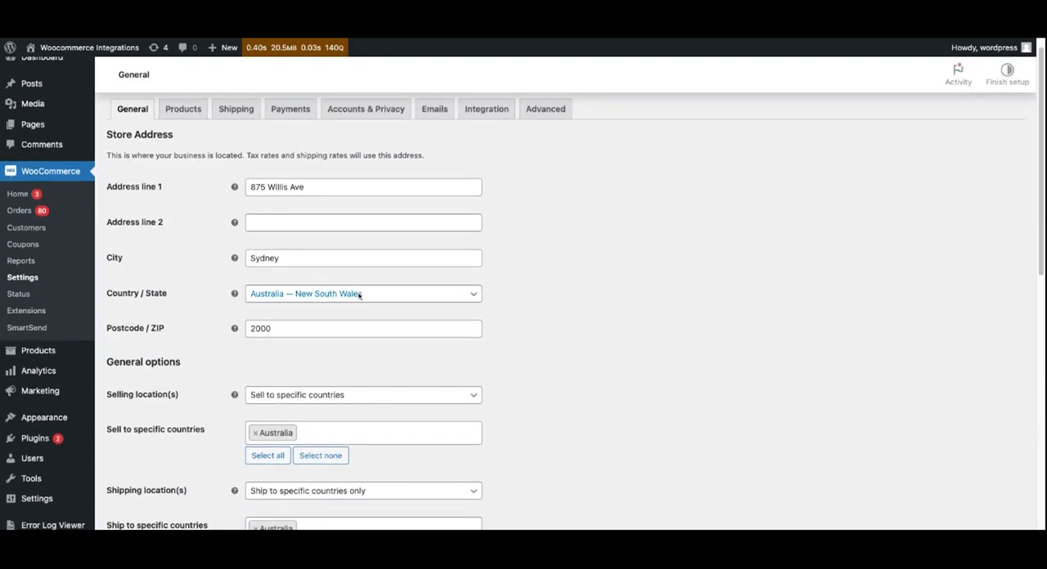
scroll(358, 296, down, 2)
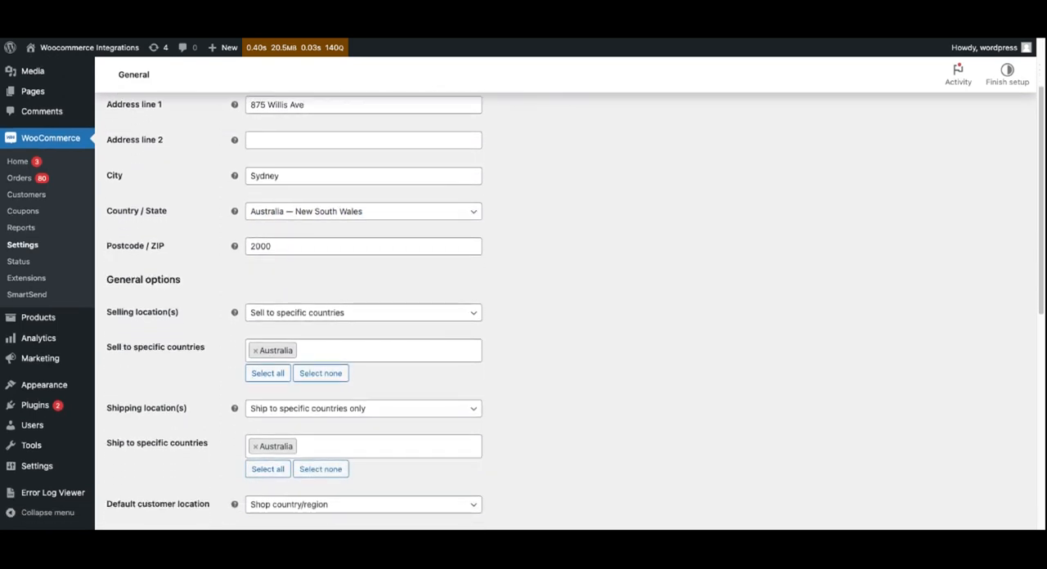
scroll(358, 296, down, 2)
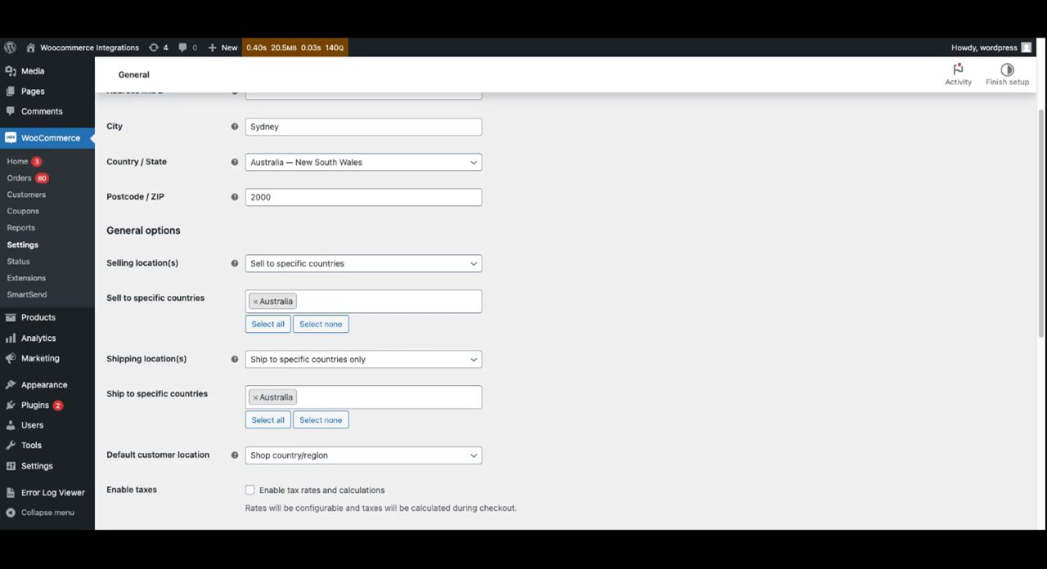
scroll(210, 276, up, 5)
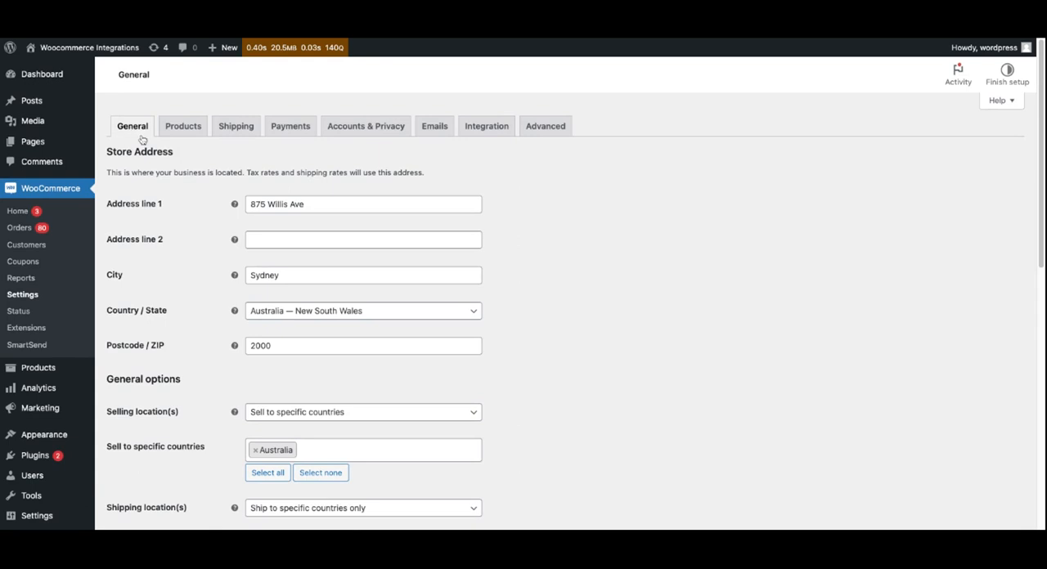
- In the WooCommerce product settings, choose kg as the weight unit and cm as the dimensions unit
click(185, 129)
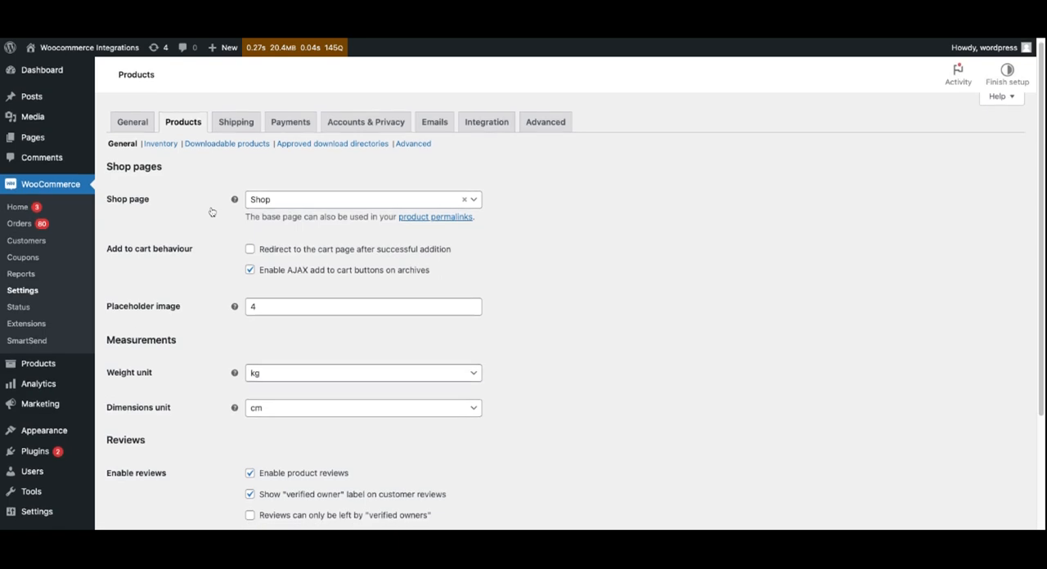
scroll(211, 212, down, 1)
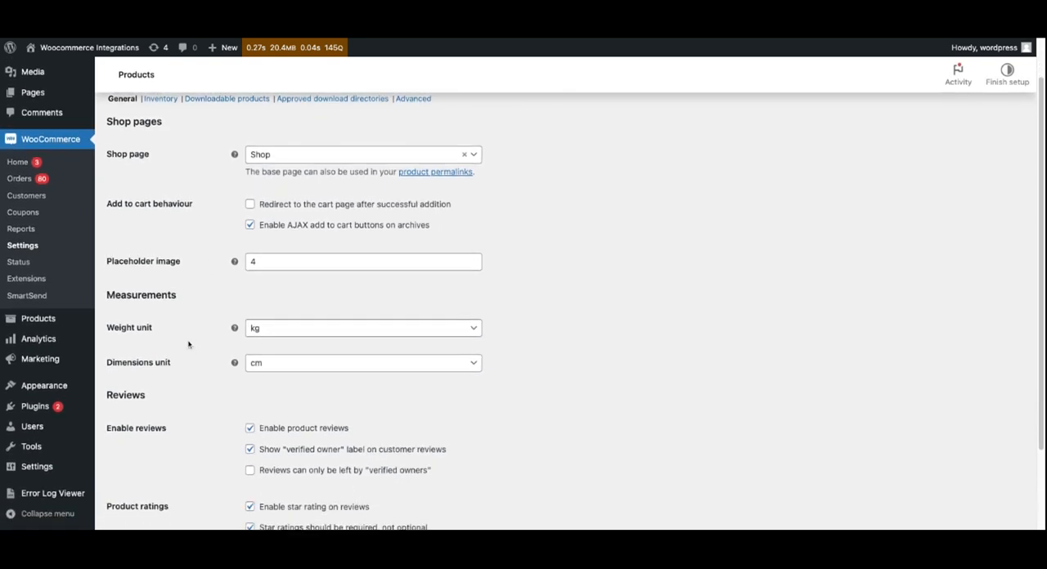
click(476, 328)
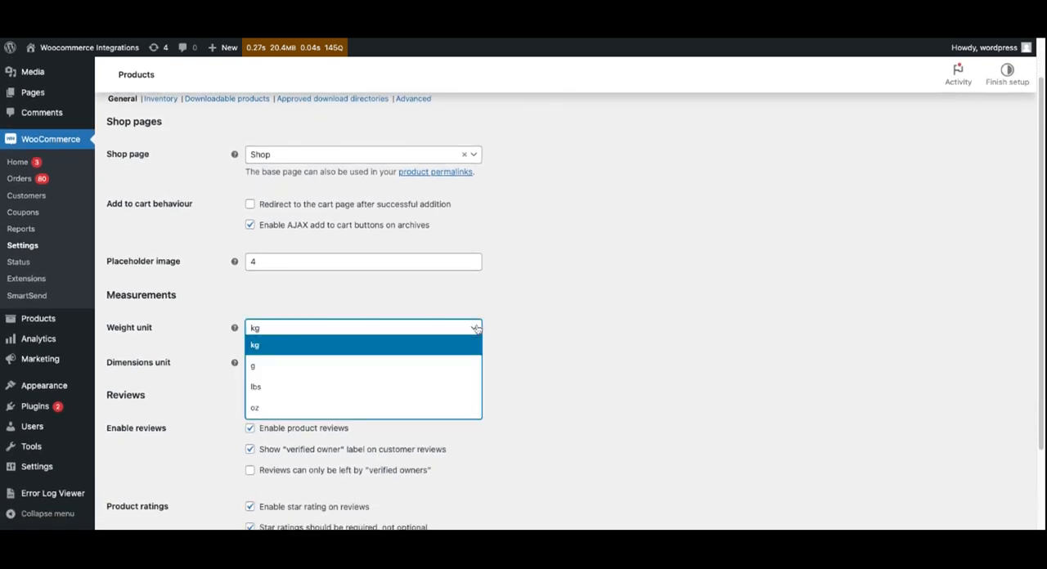
click(260, 349)
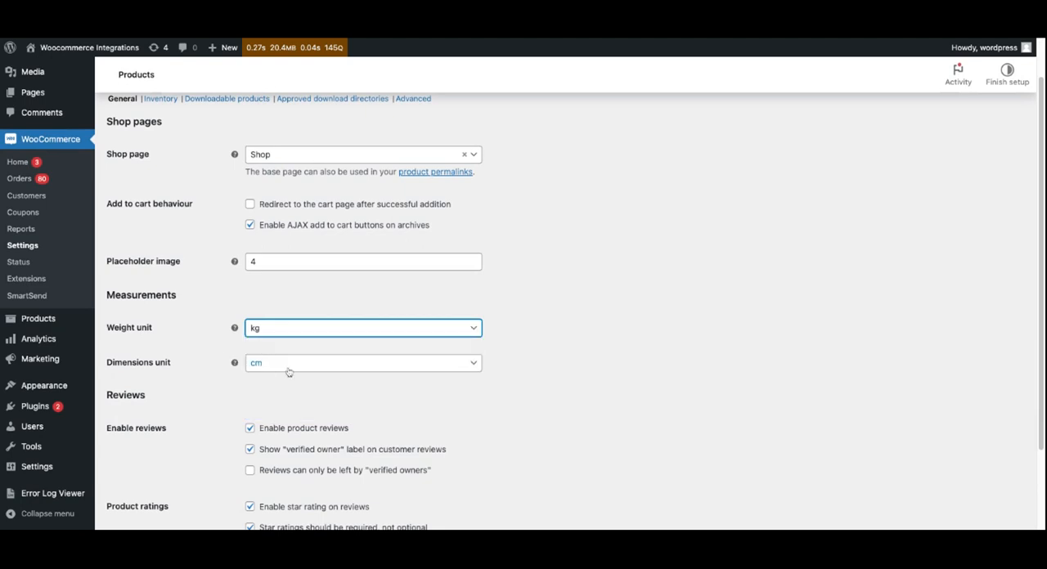
click(475, 364)
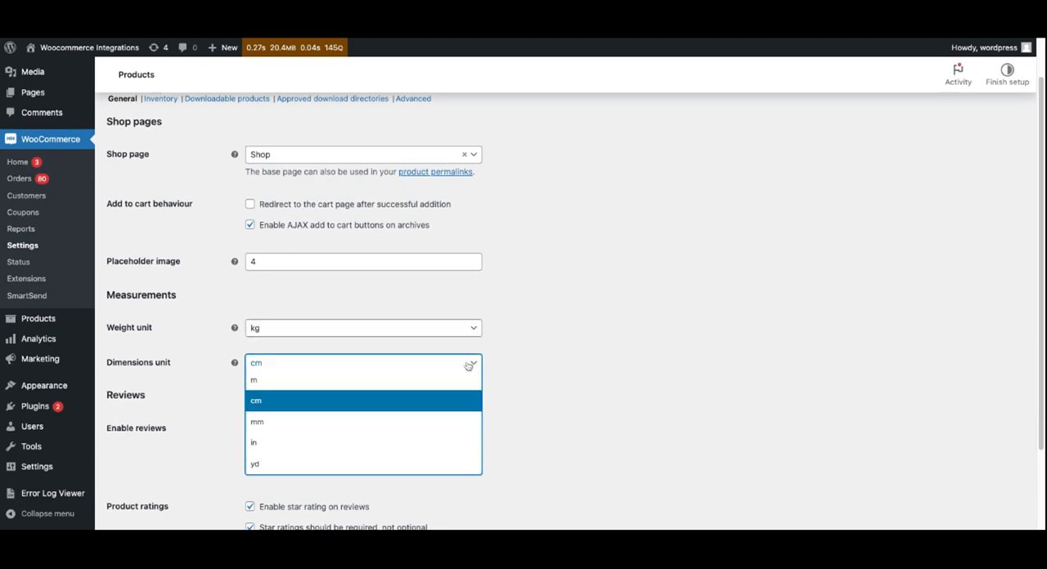
click(271, 402)
click(211, 400)
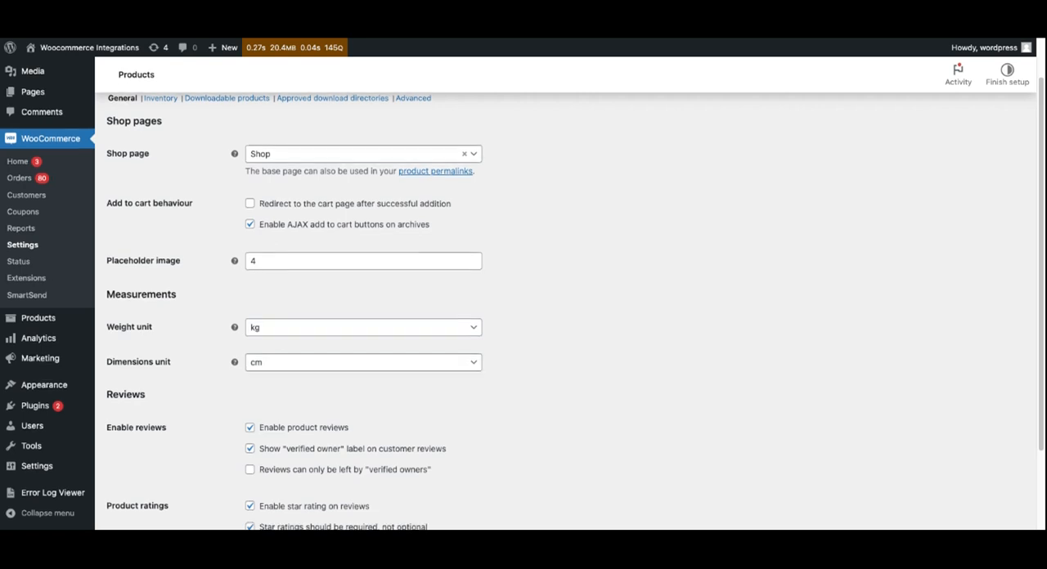
scroll(188, 467, down, 2)
scroll(335, 425, up, 3)
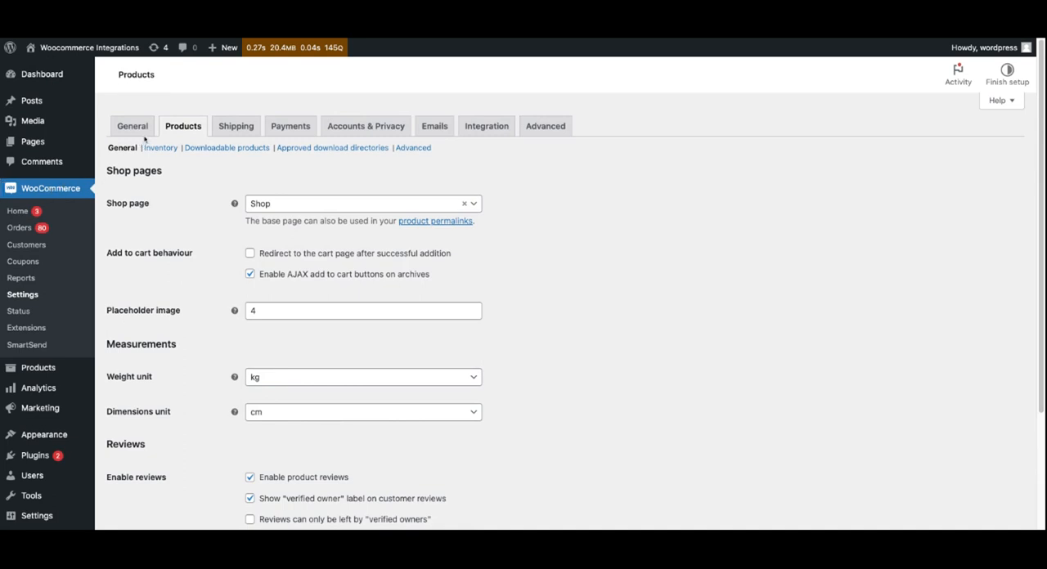
- Examine the list of WooCommerce shipping classes and their descriptions, including the maximum weight and length limits
click(242, 128)
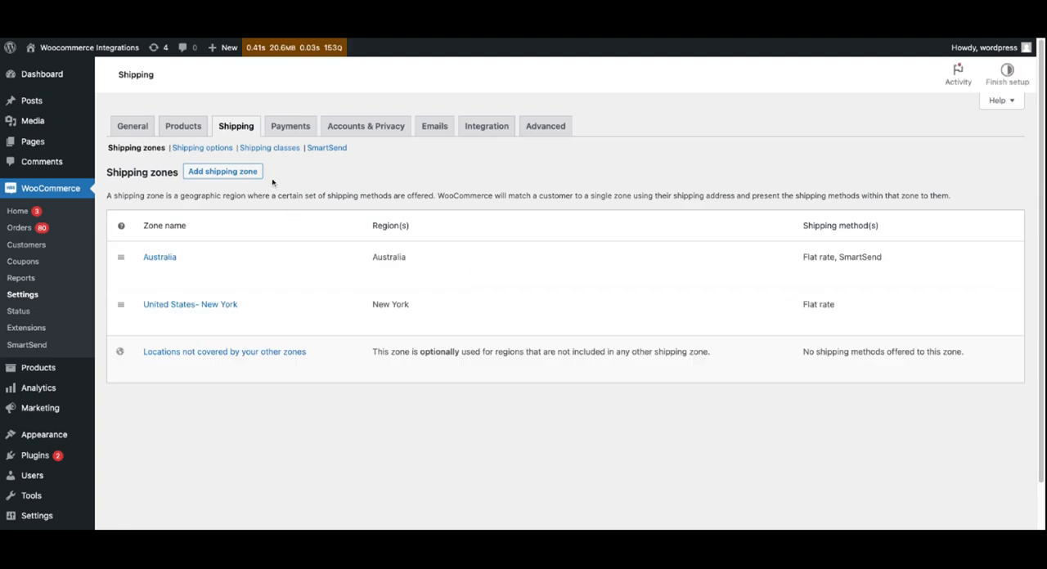
click(275, 148)
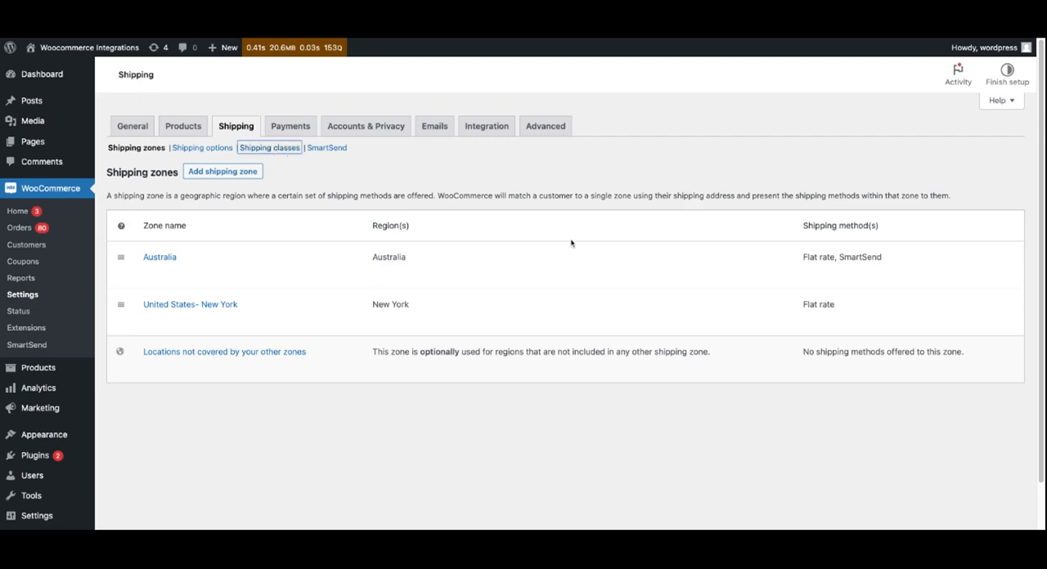
scroll(639, 254, down, 1)
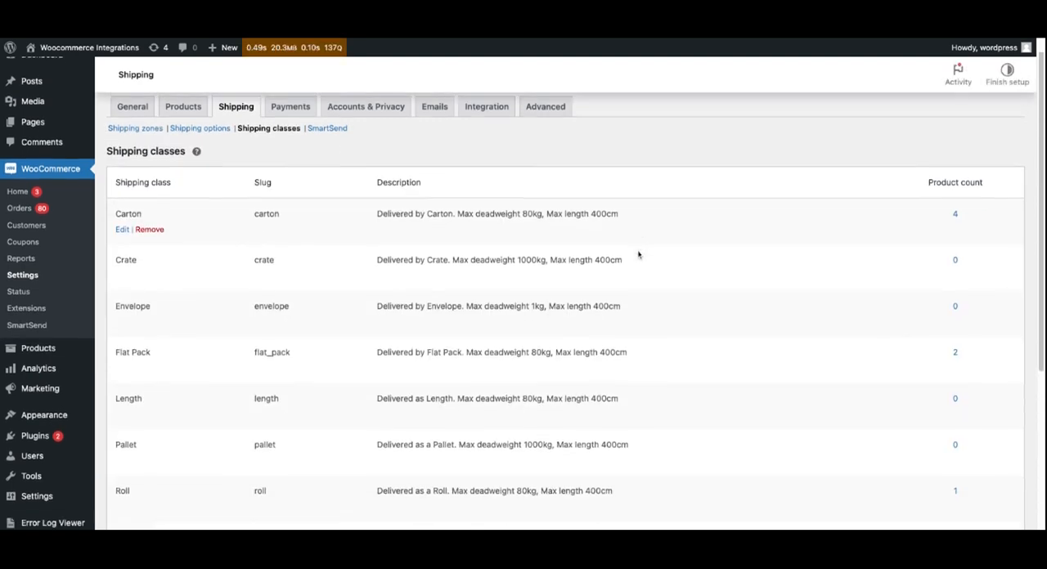
scroll(638, 254, down, 1)
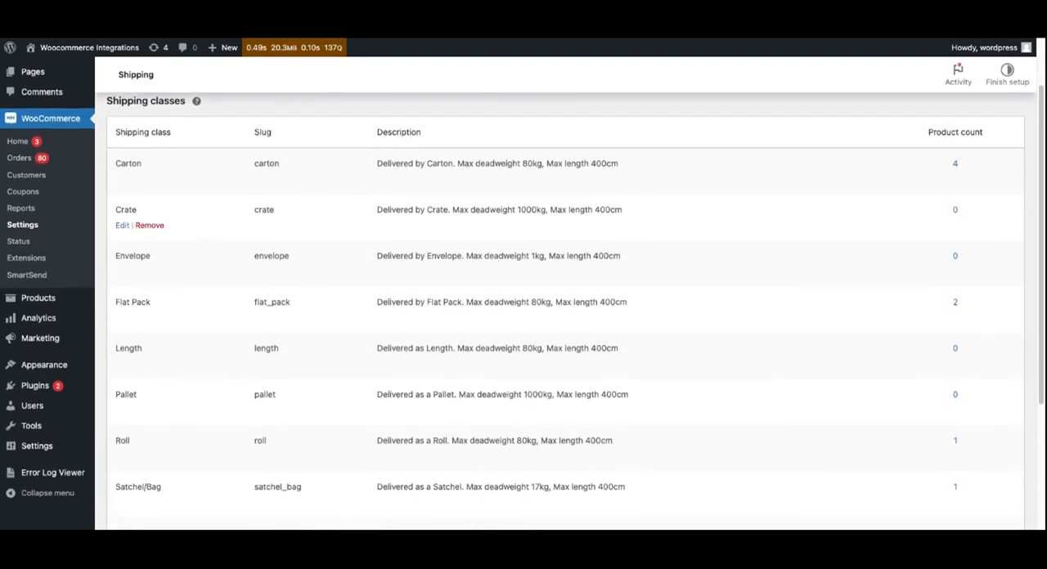
scroll(638, 254, down, 1)
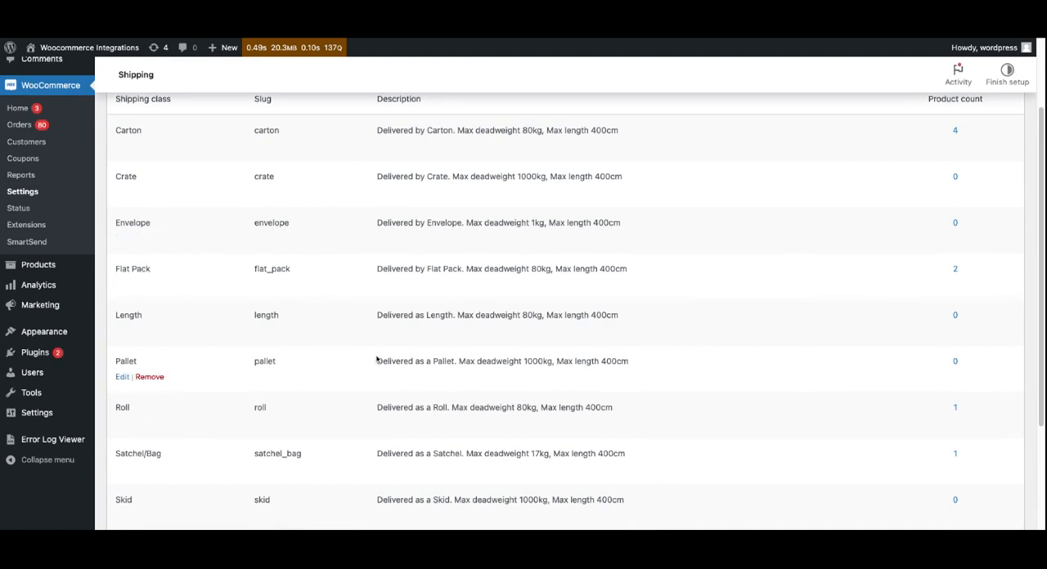
scroll(286, 163, up, 1)
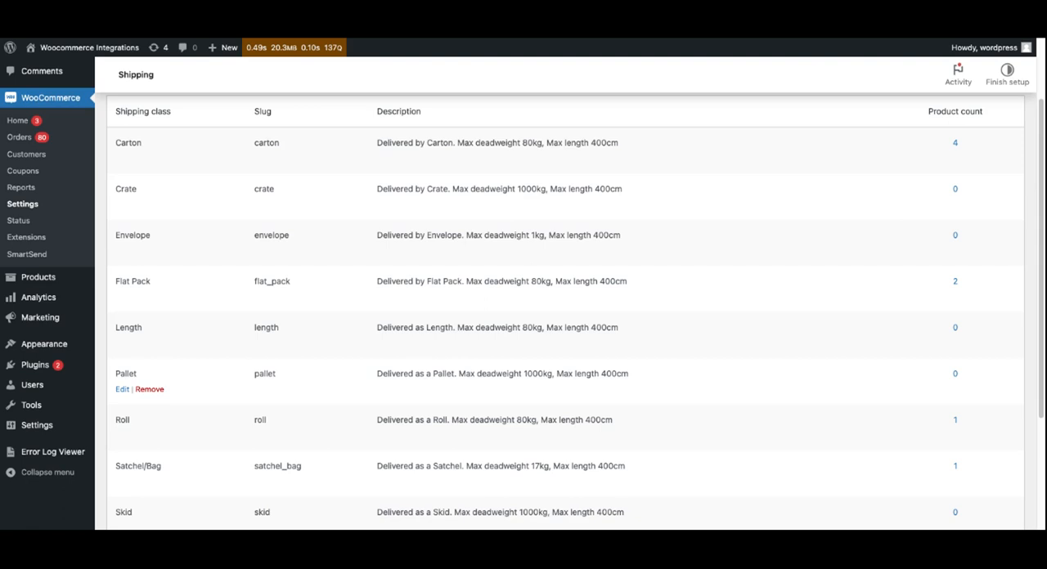
scroll(524, 393, down, 2)
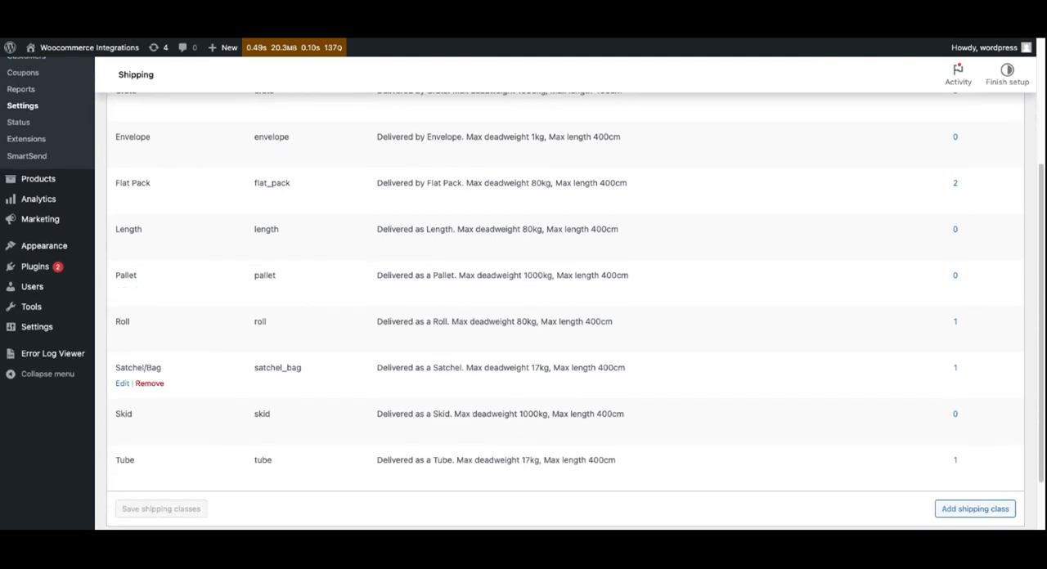
scroll(524, 393, up, 1)
scroll(524, 400, up, 1)
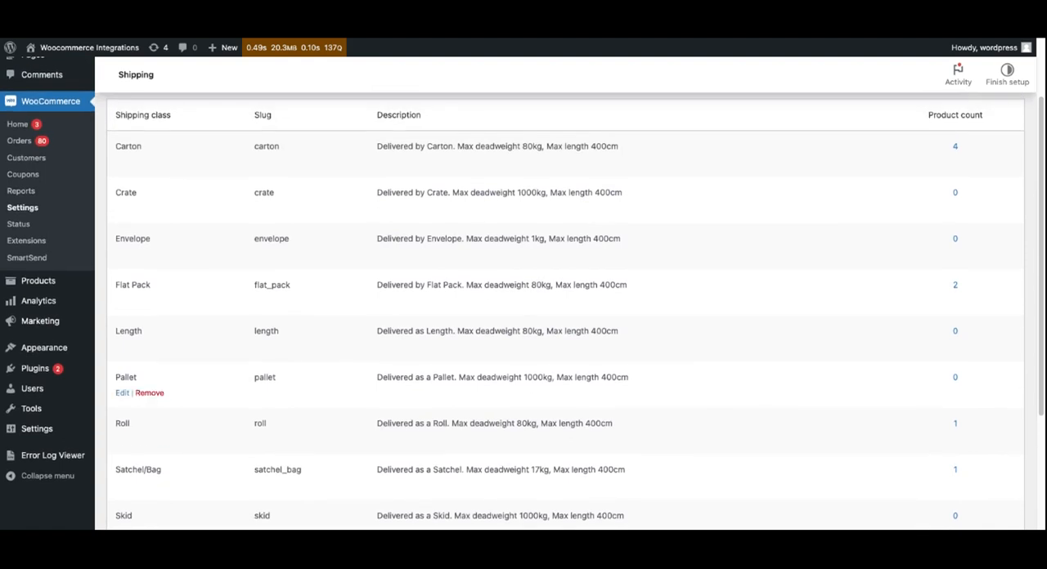
scroll(518, 368, up, 1)
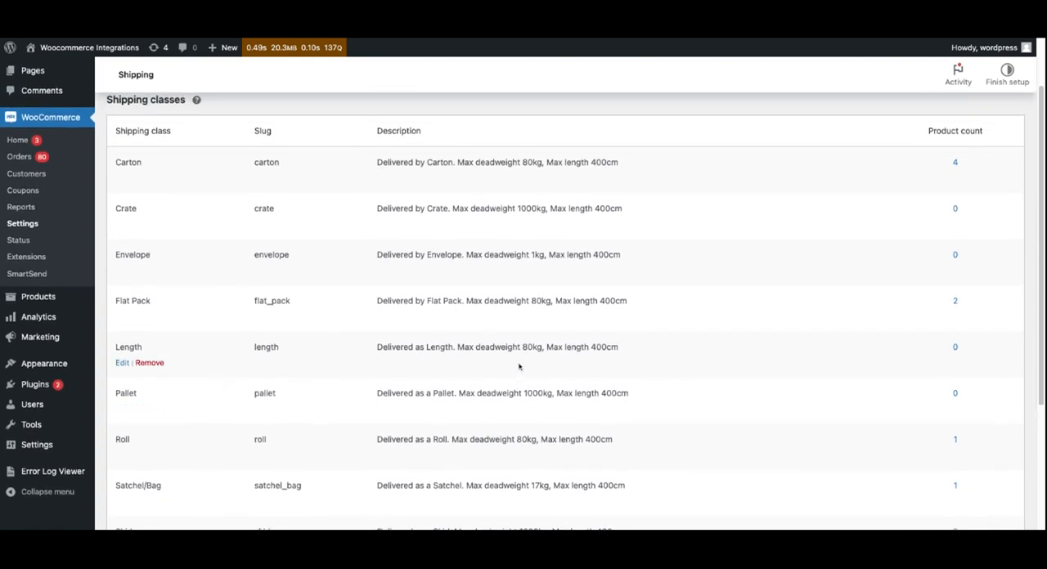
scroll(300, 169, up, 2)
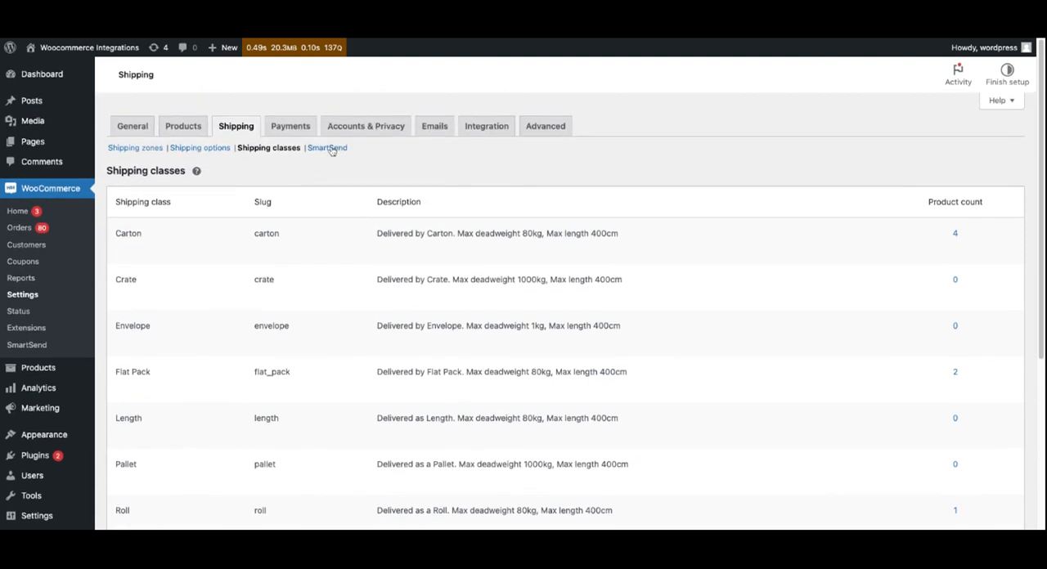
- Review the SmartSend shipping method settings, including test mode, the VIP credentials and the products missing shipping data
click(327, 148)
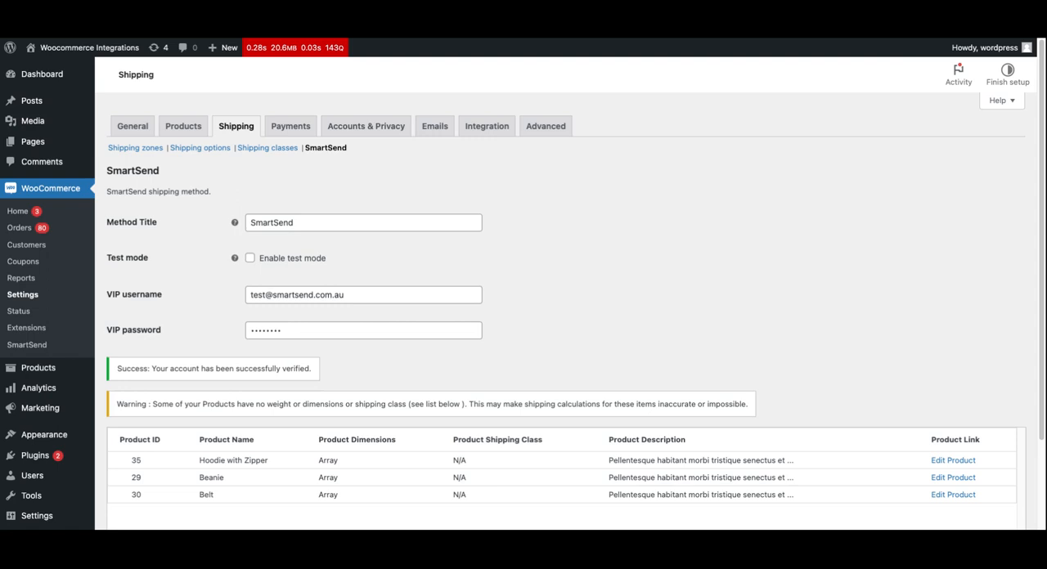
click(250, 258)
key(space)
scroll(401, 344, down, 1)
scroll(349, 413, down, 1)
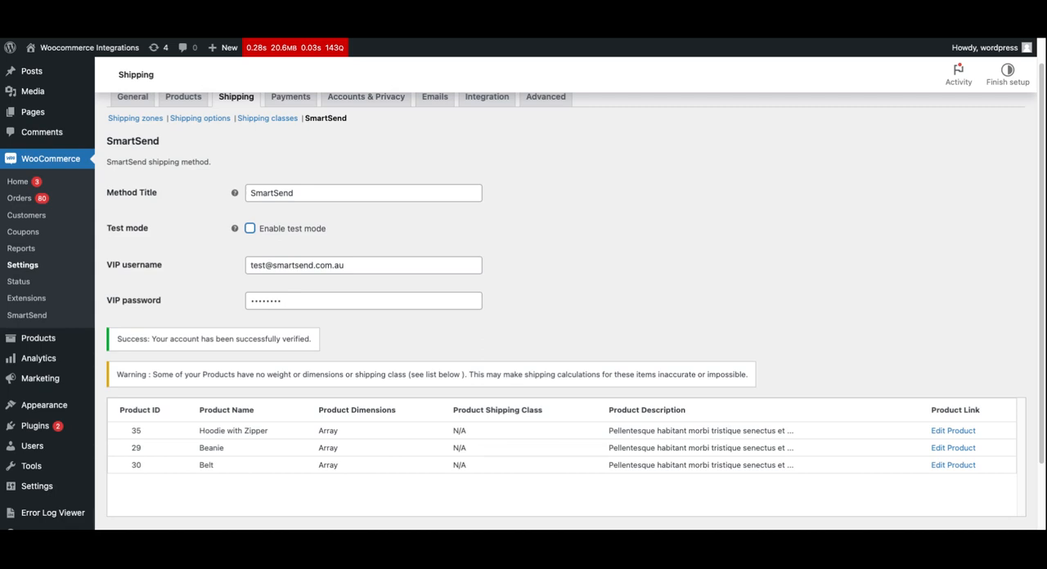
scroll(564, 294, up, 1)
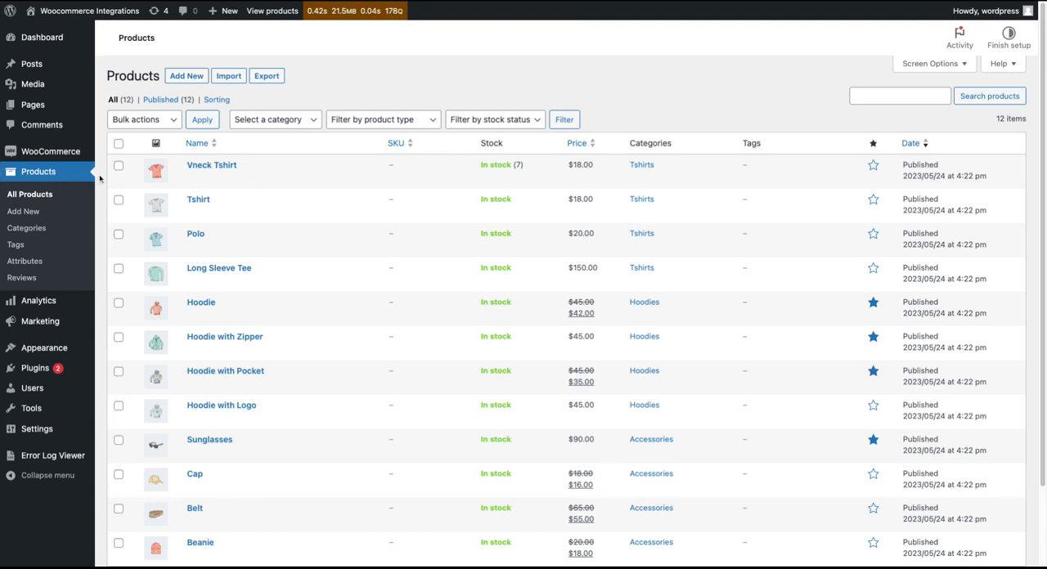
- Open the Vneck Tshirt product for editing and check its shipping weight, dimensions and shipping class
mouse_move(164, 182)
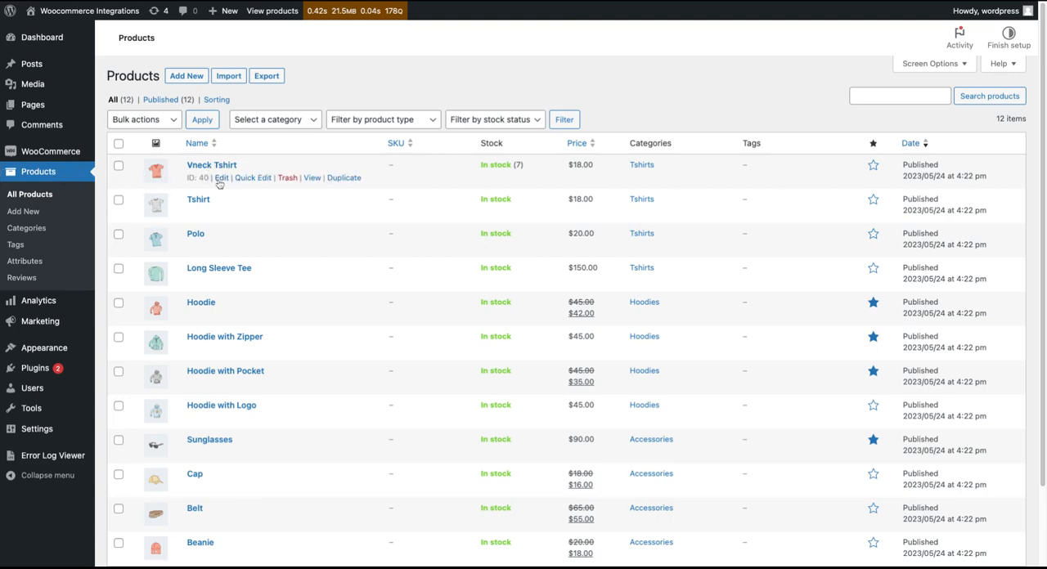
click(221, 181)
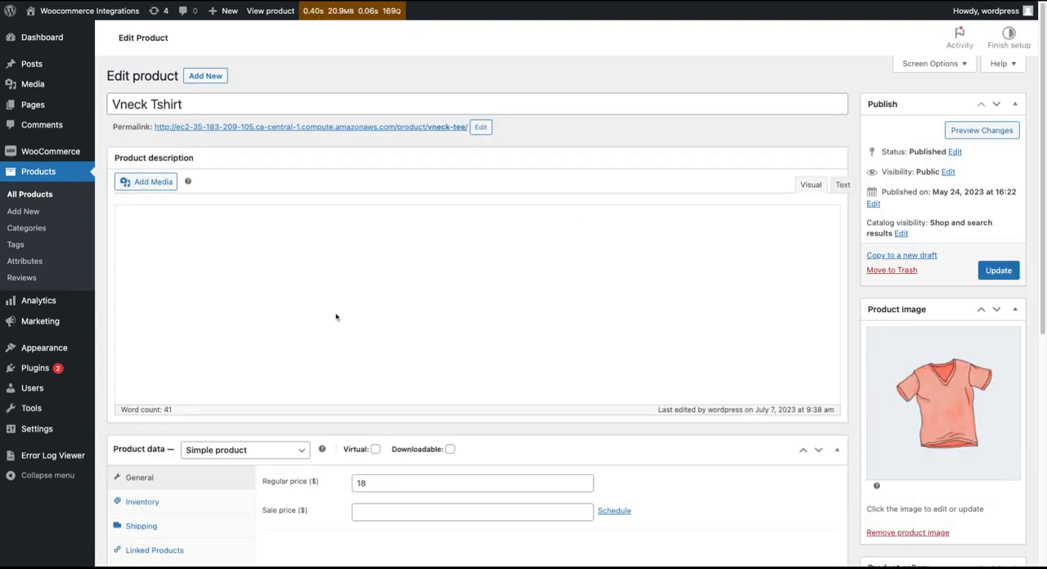
scroll(206, 305, down, 3)
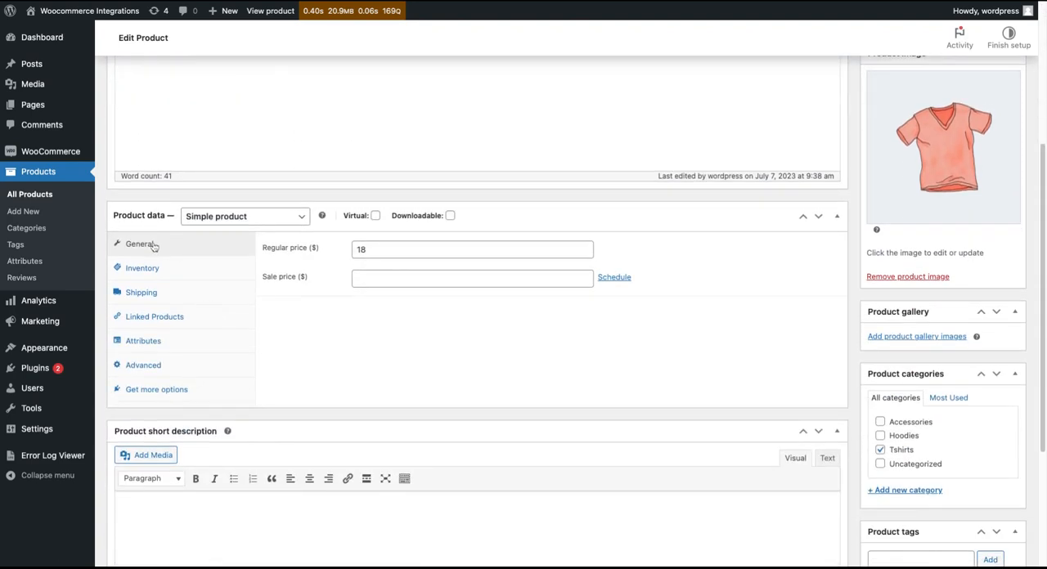
click(143, 293)
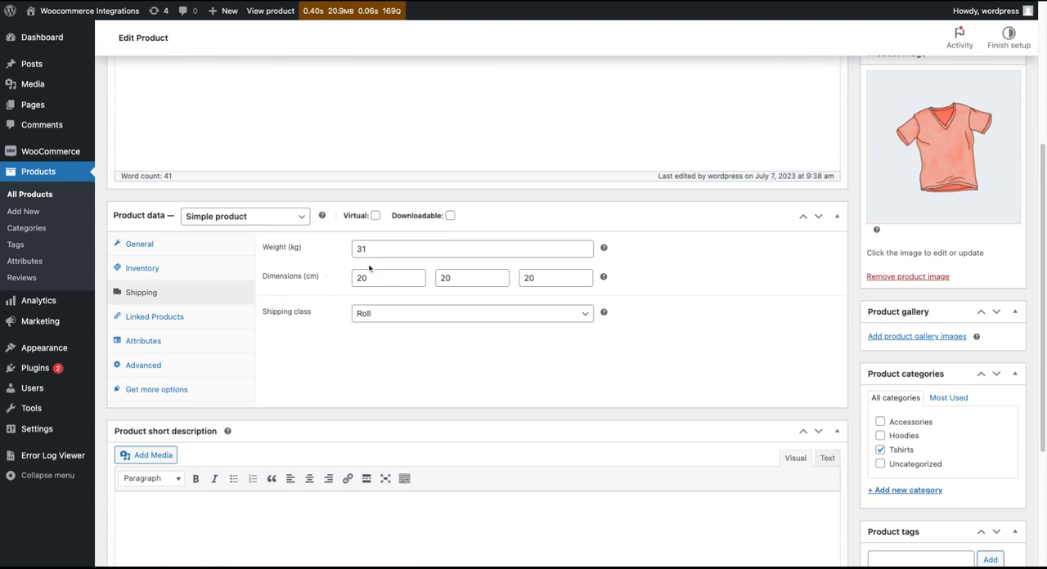
click(392, 318)
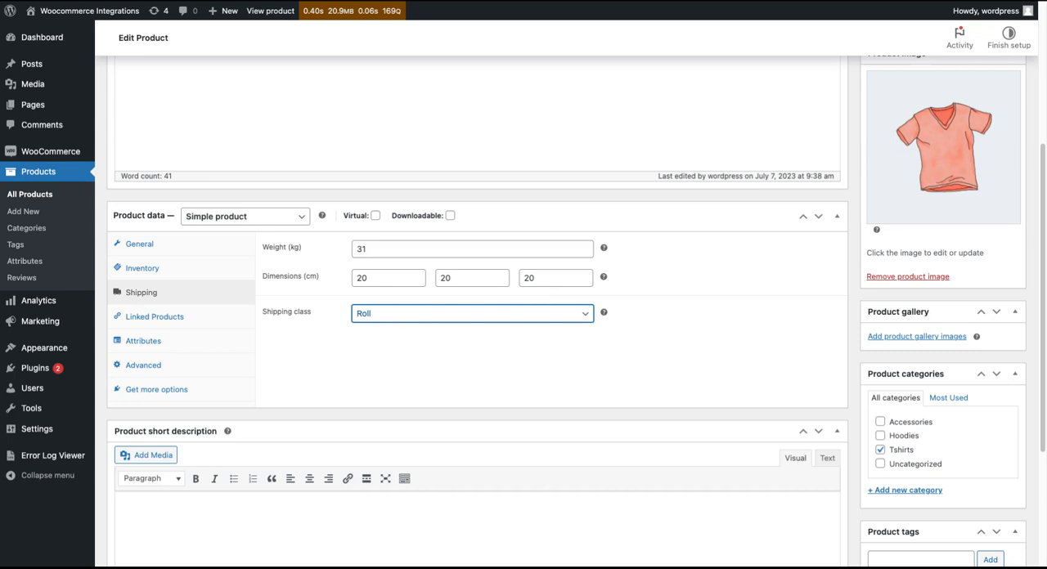
click(630, 359)
scroll(731, 324, up, 3)
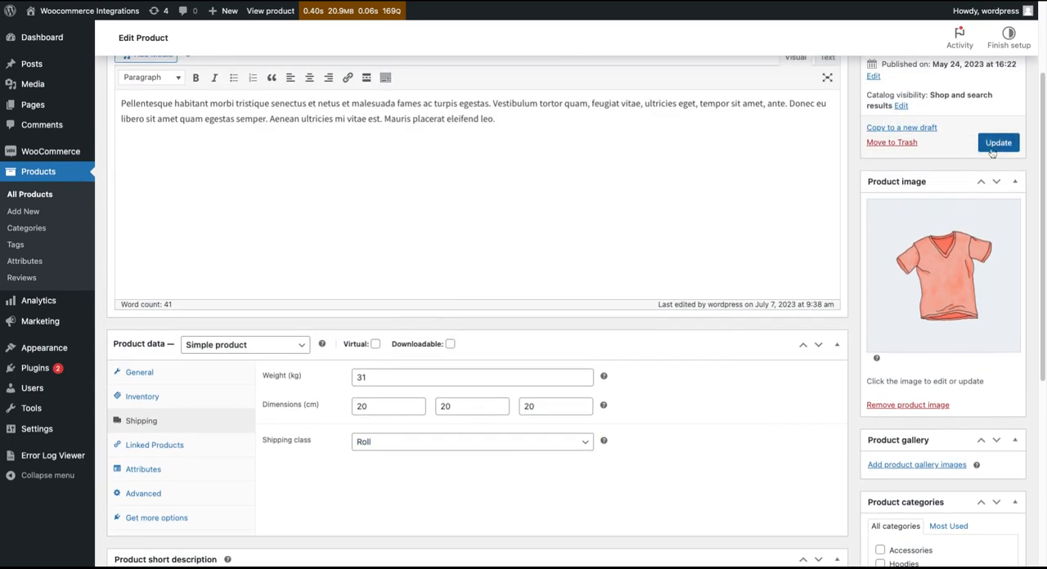
scroll(311, 382, up, 2)
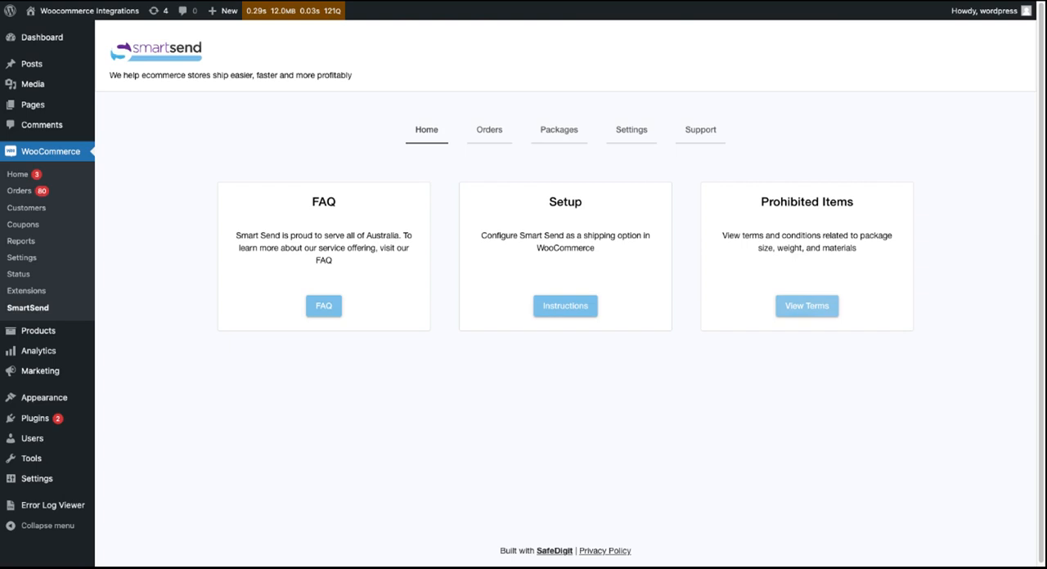
- Open the SmartSend plugin's settings and examine the shipping origin details under the fulfillment options
click(632, 134)
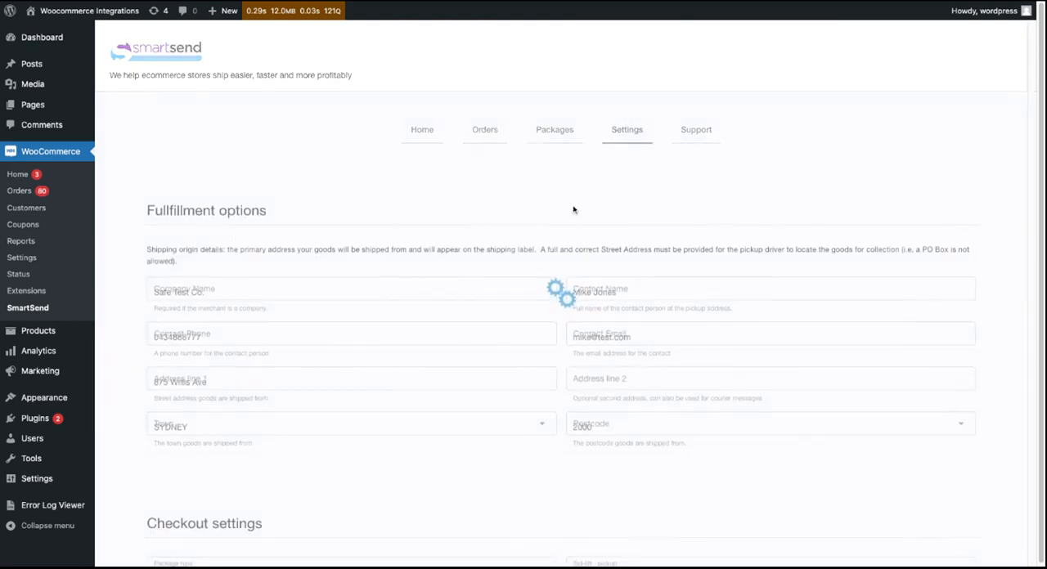
scroll(574, 210, down, 1)
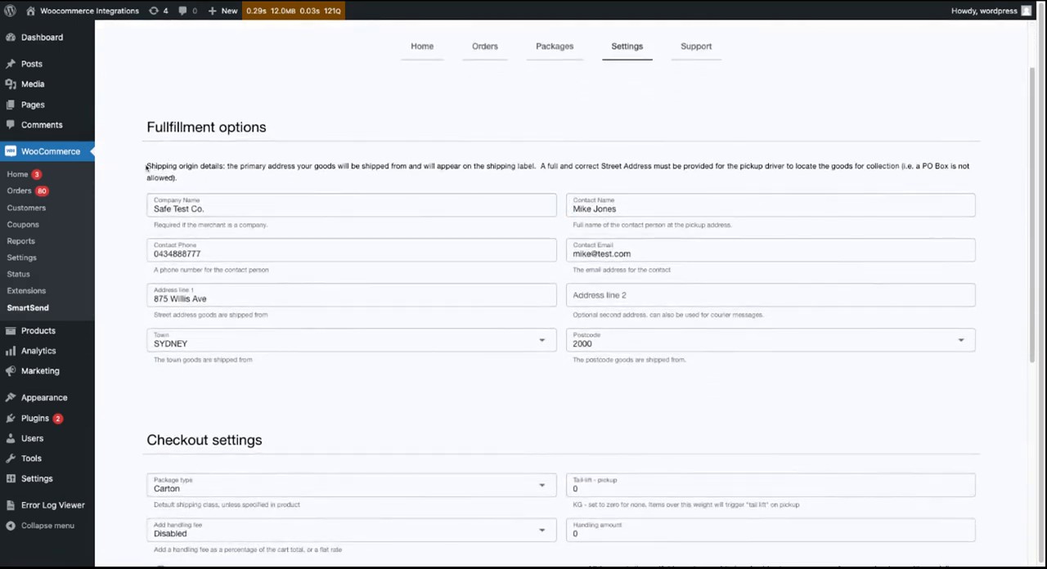
drag(147, 167, 199, 167)
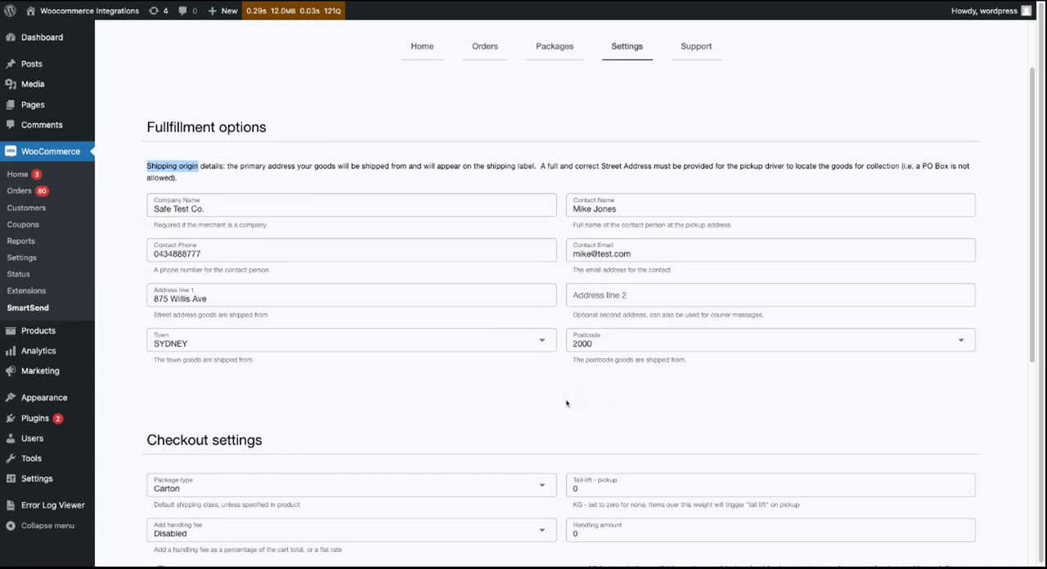
- Check the default package type options in the checkout settings and set the tail-lift pickup weight to 30 kg
scroll(526, 376, down, 1)
scroll(526, 377, down, 5)
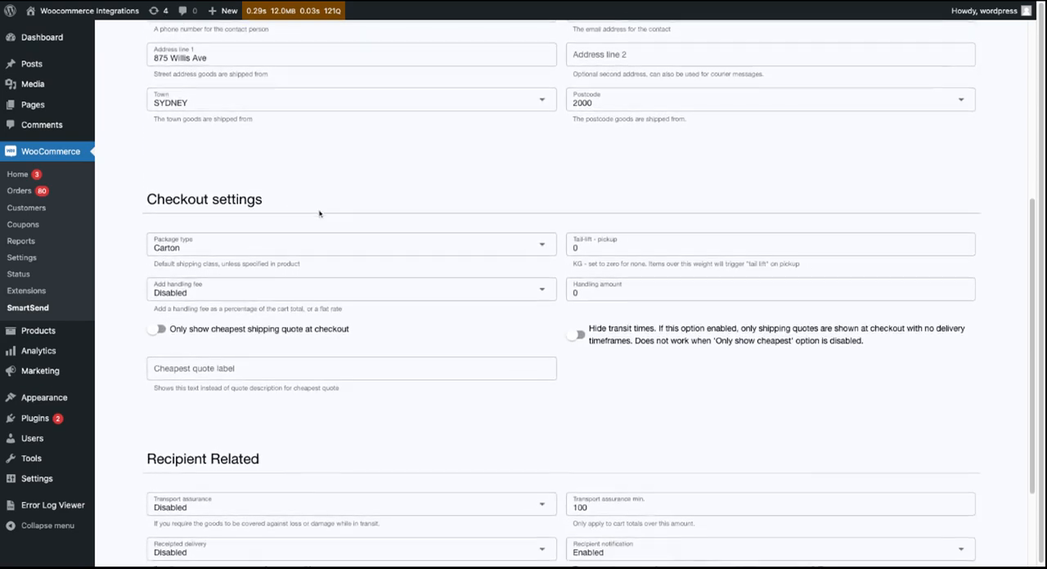
scroll(320, 213, down, 1)
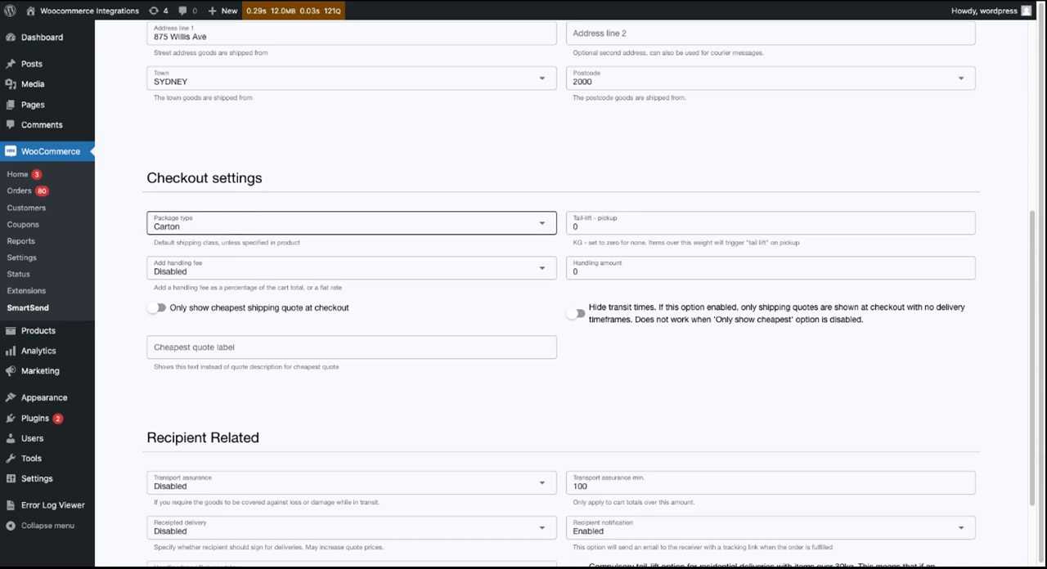
click(351, 225)
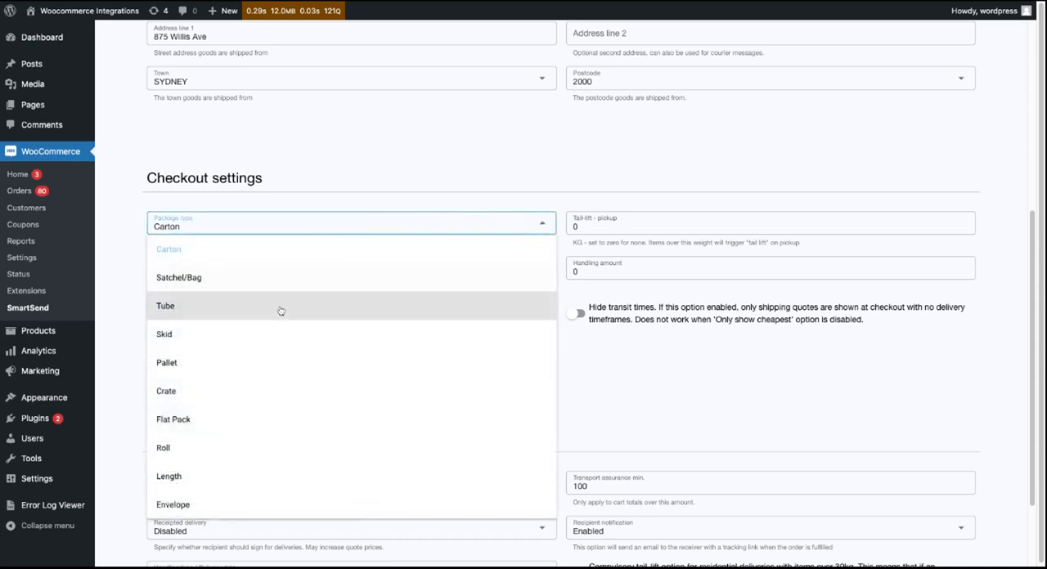
click(409, 225)
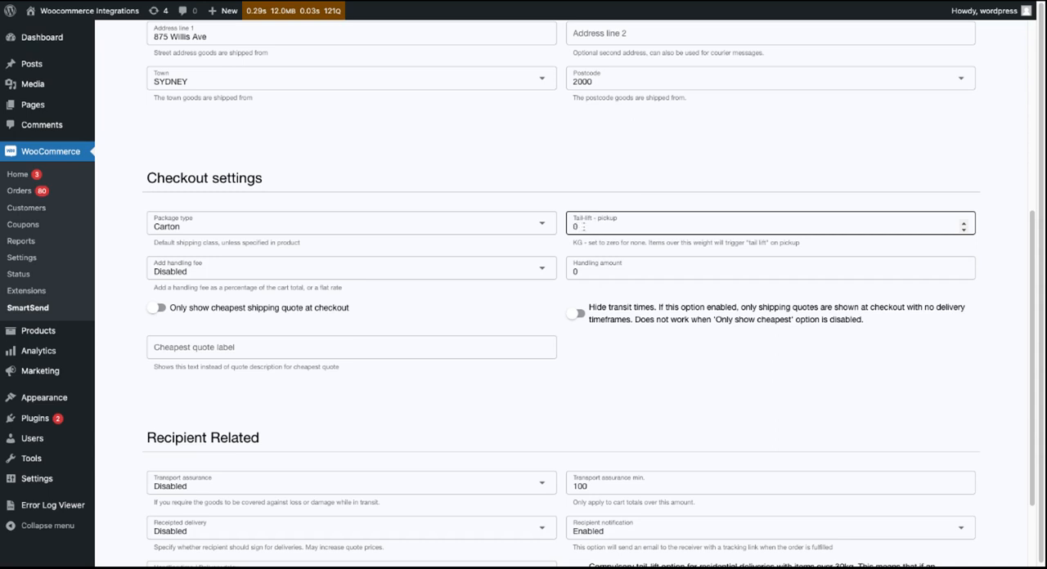
double_click(583, 227)
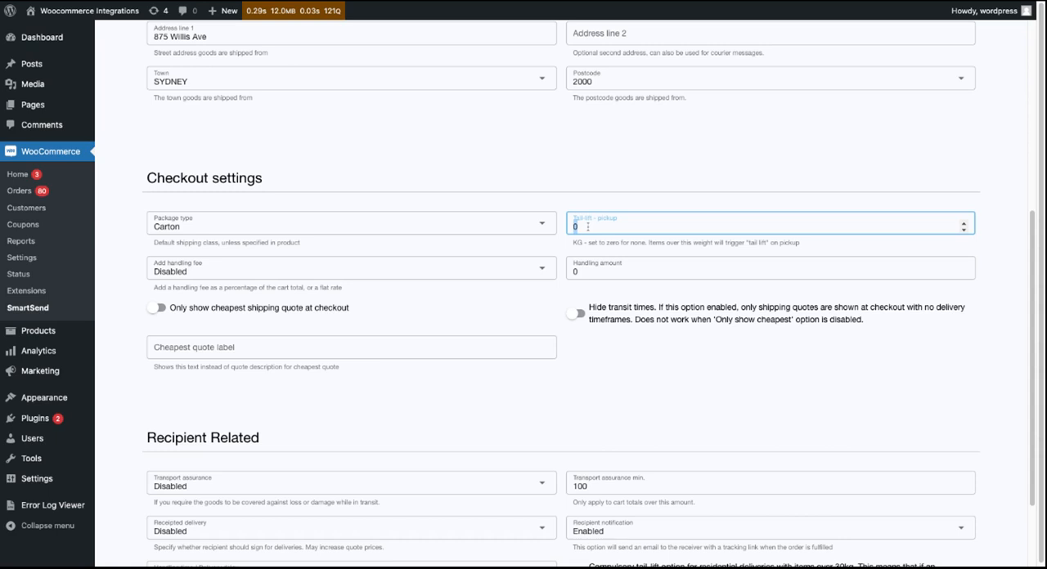
text(30)
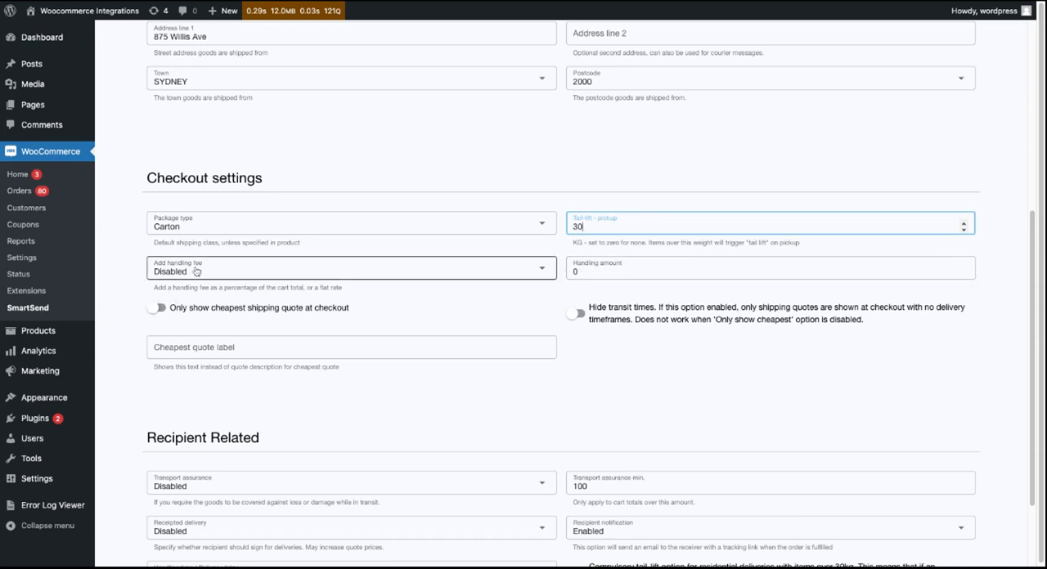
- Review the handling fee options and the handling amount in the checkout settings
click(199, 274)
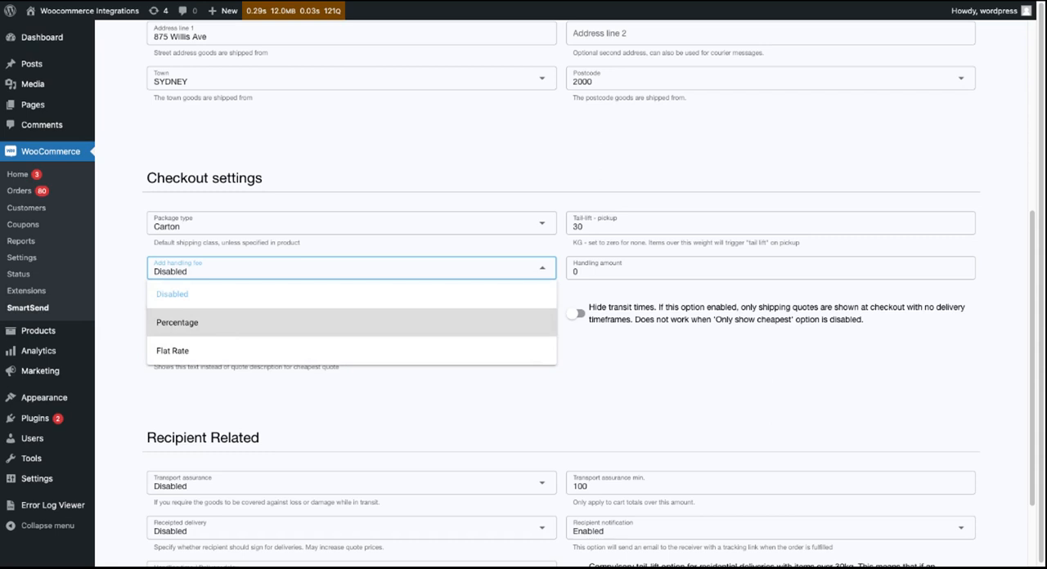
click(575, 265)
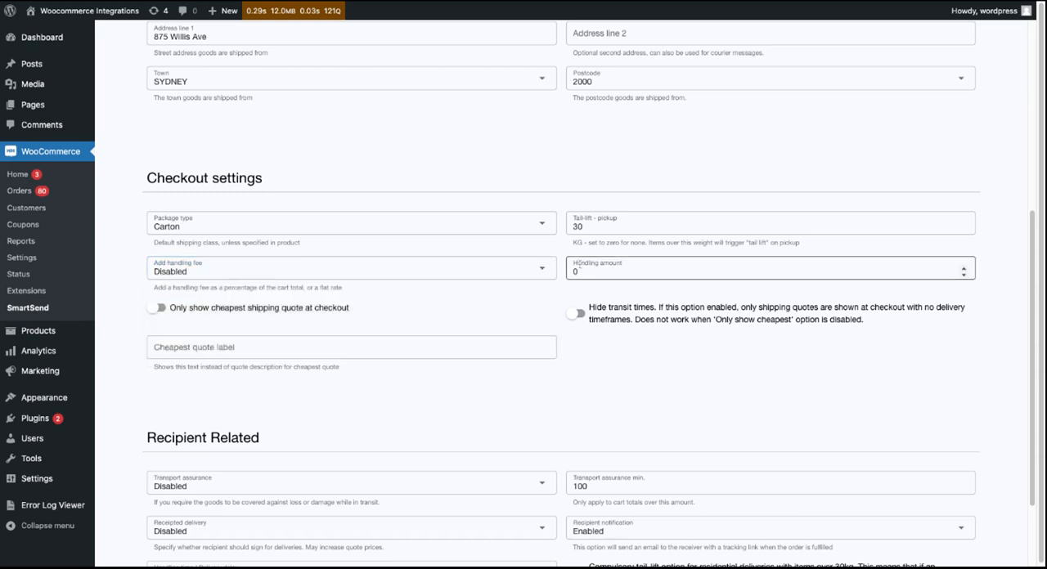
drag(580, 271, 566, 276)
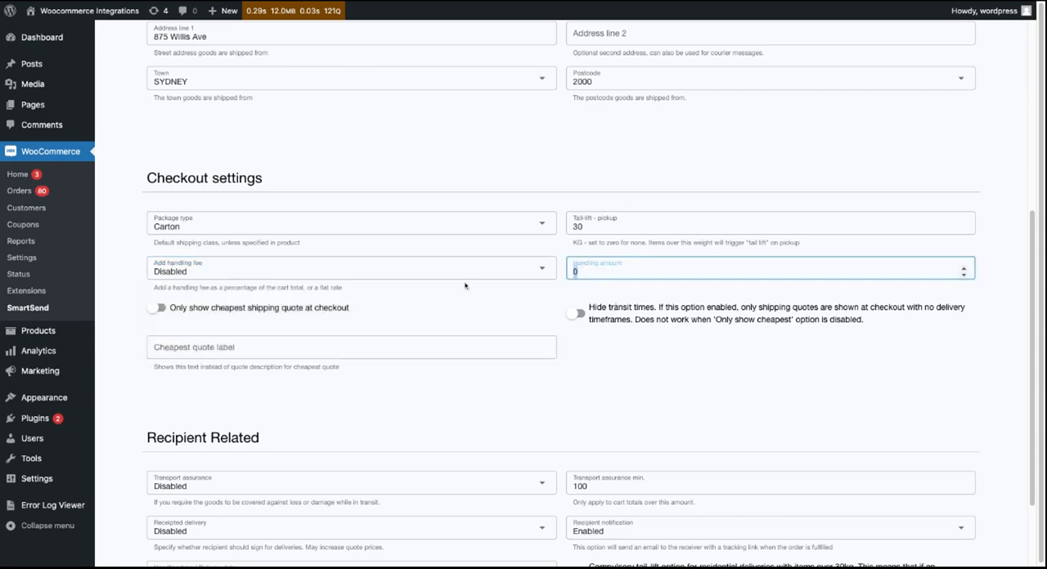
click(181, 337)
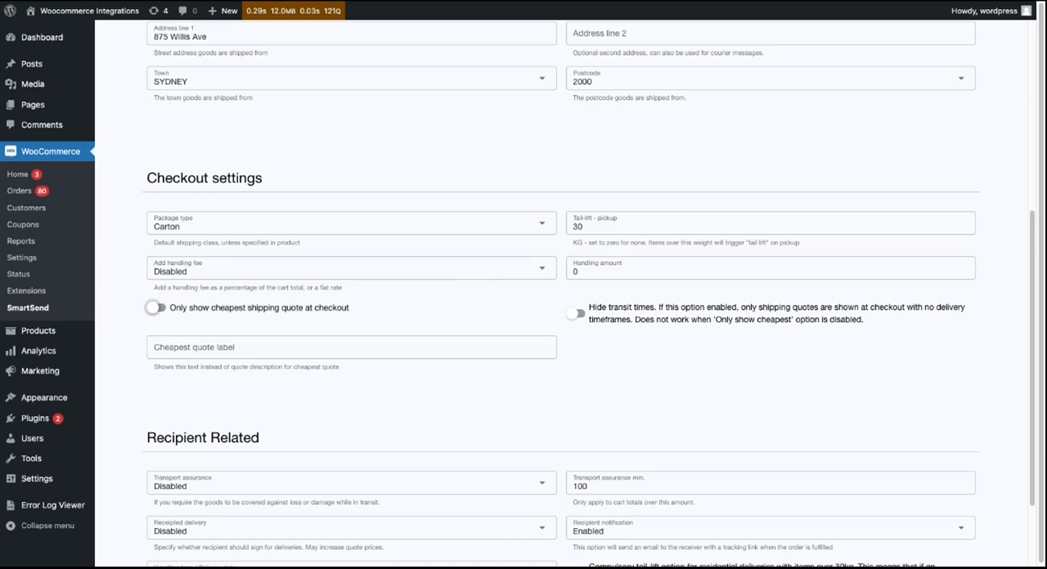
- Try out the options for showing only the cheapest quote, hiding transit times and labelling the cheapest quote, leaving them all off
click(156, 308)
click(156, 307)
click(575, 315)
click(573, 317)
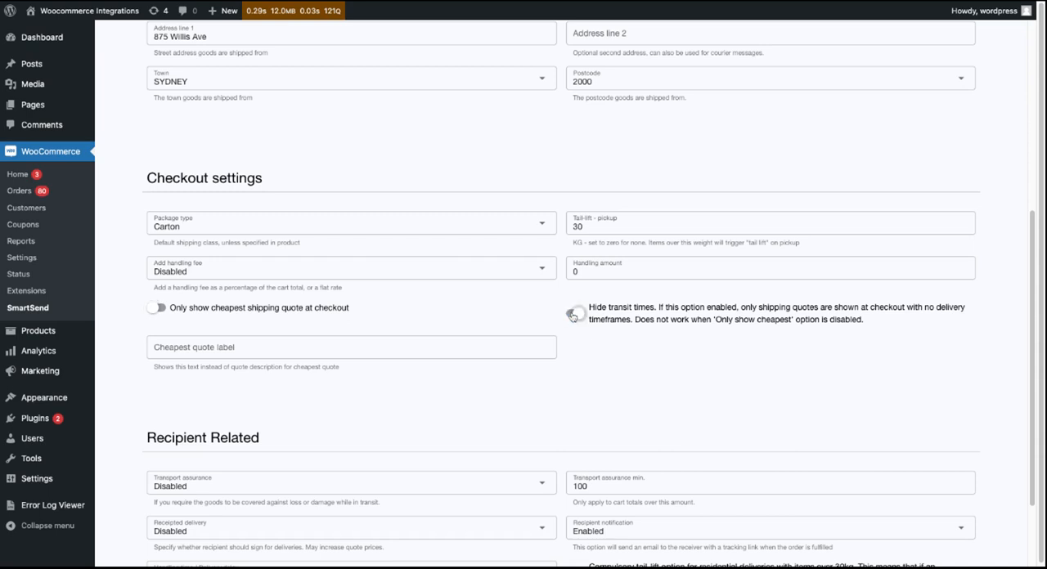
click(232, 348)
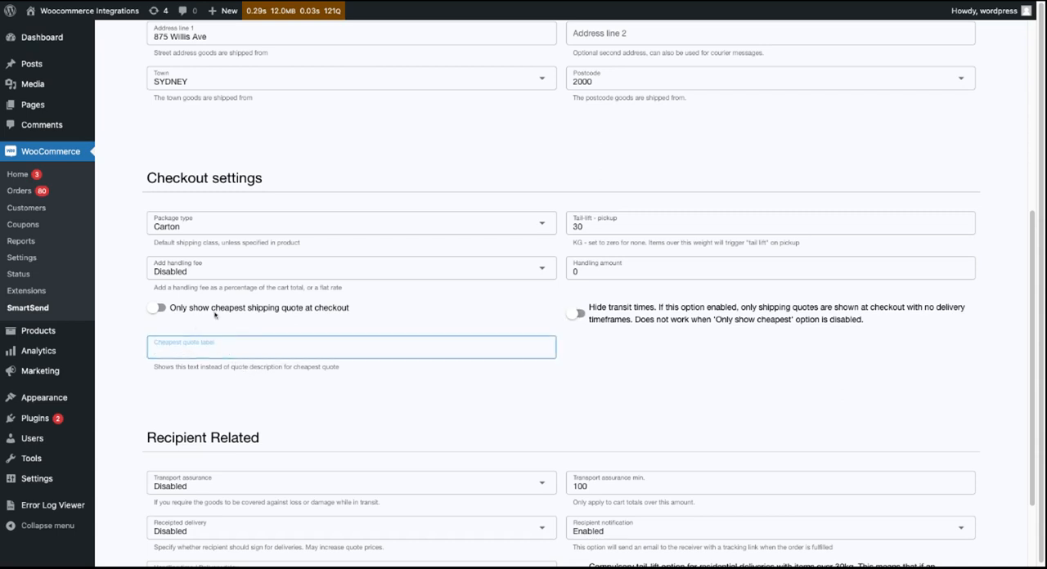
click(174, 311)
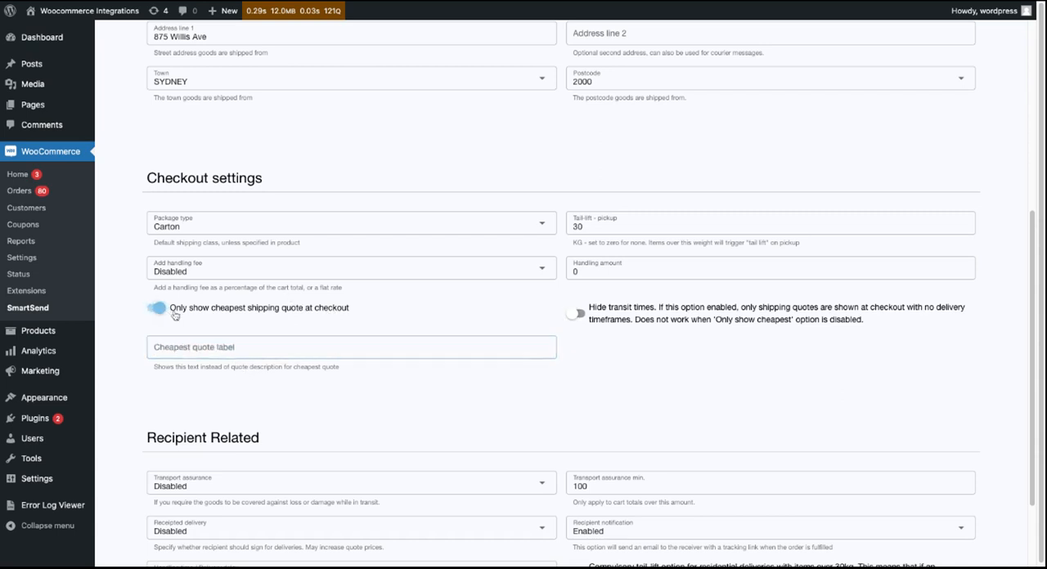
click(253, 353)
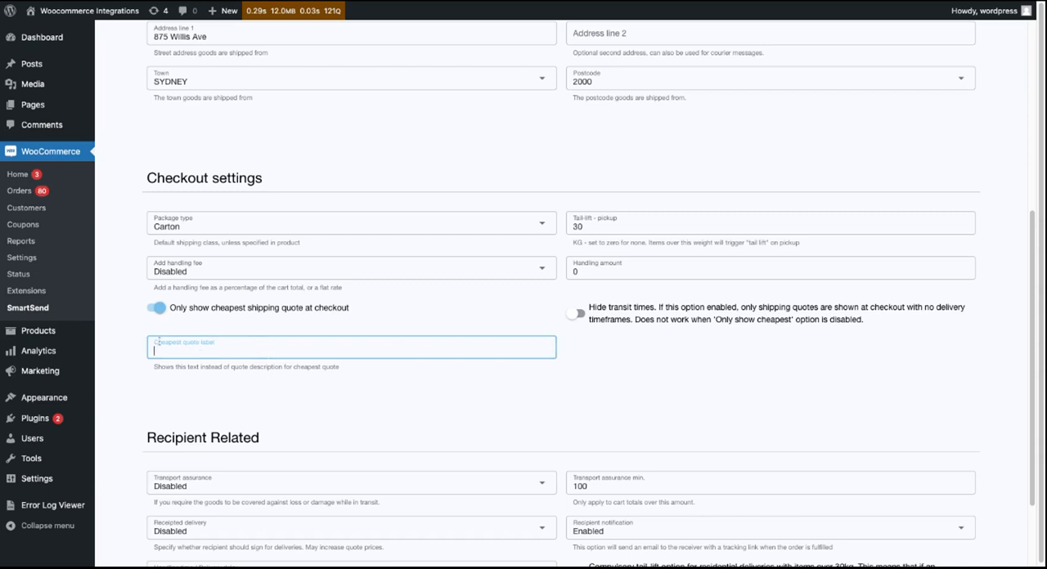
click(155, 309)
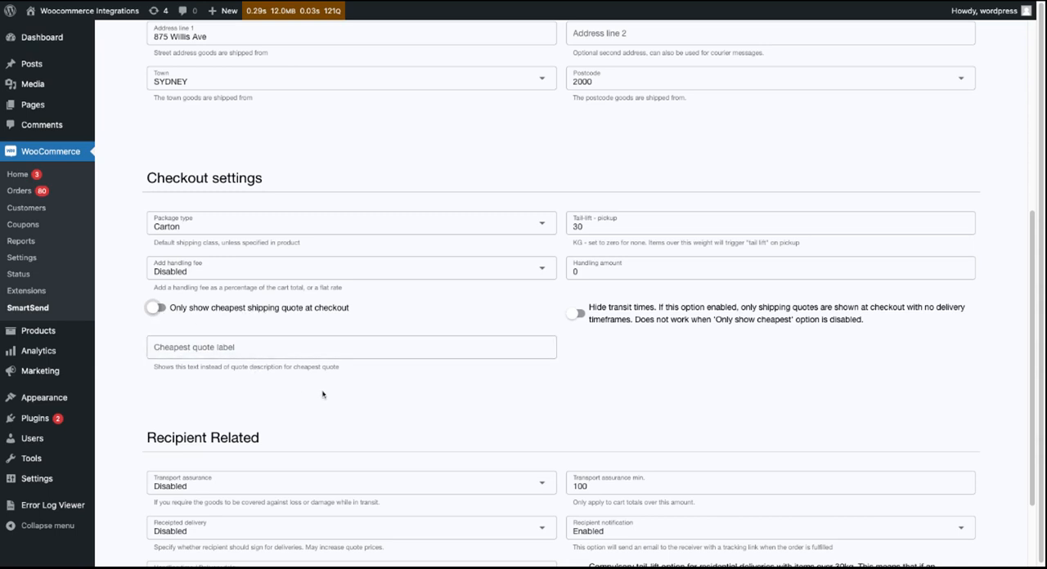
- Review the transport assurance options and the transport assurance minimum in the recipient-related settings
scroll(322, 394, down, 2)
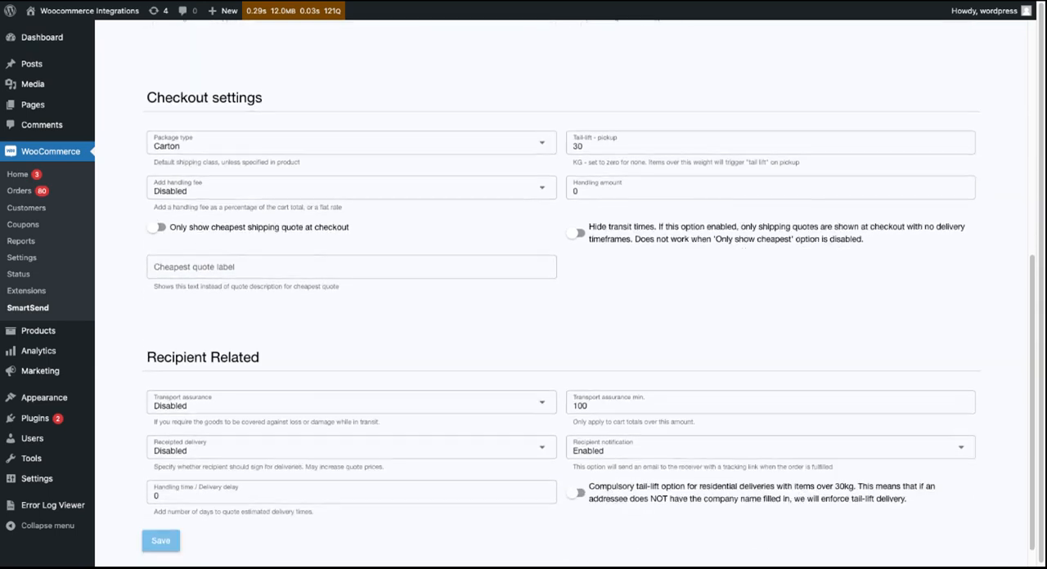
scroll(218, 388, down, 1)
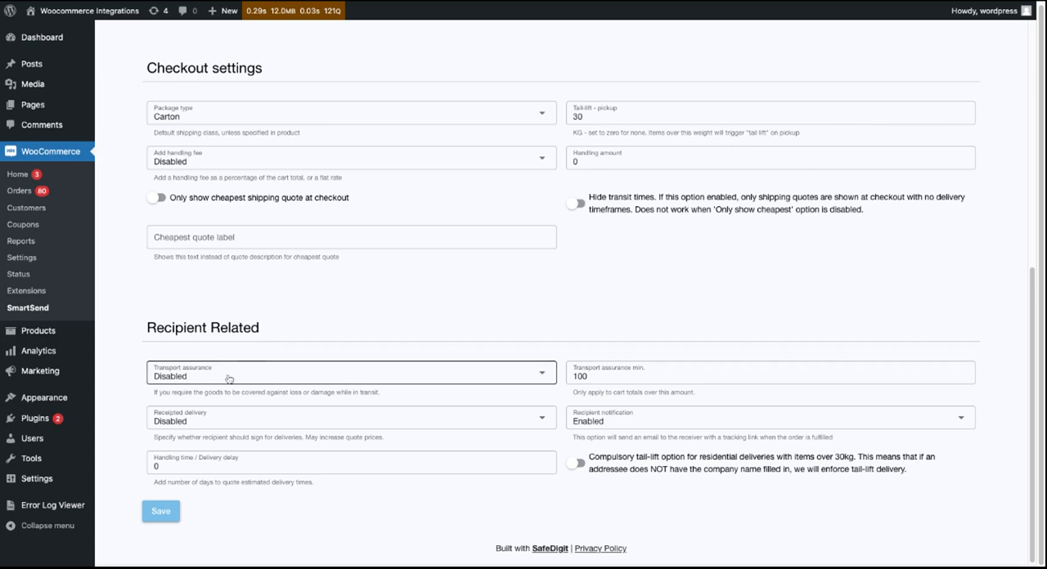
click(351, 373)
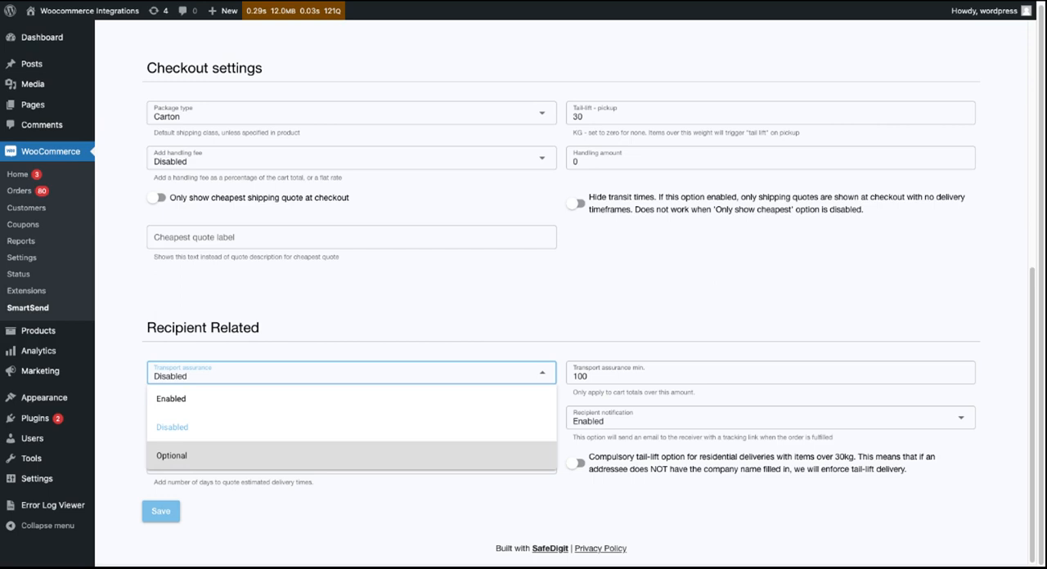
click(417, 312)
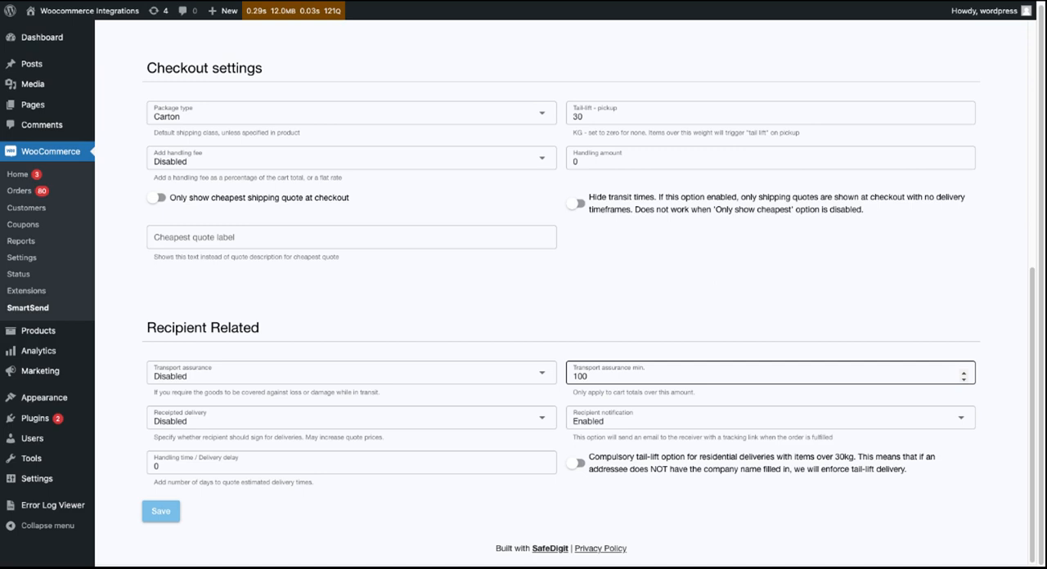
double_click(605, 376)
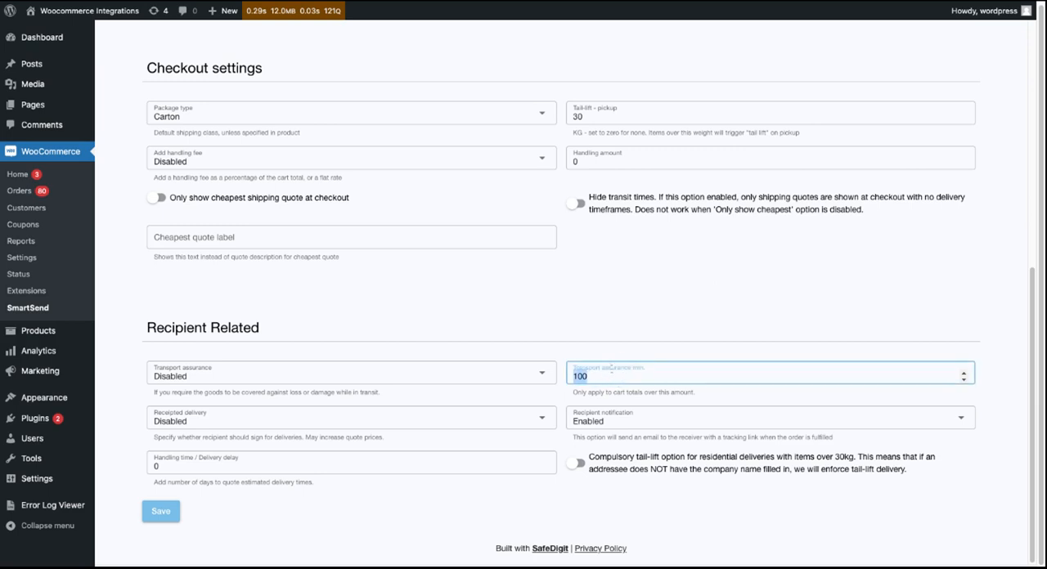
click(627, 319)
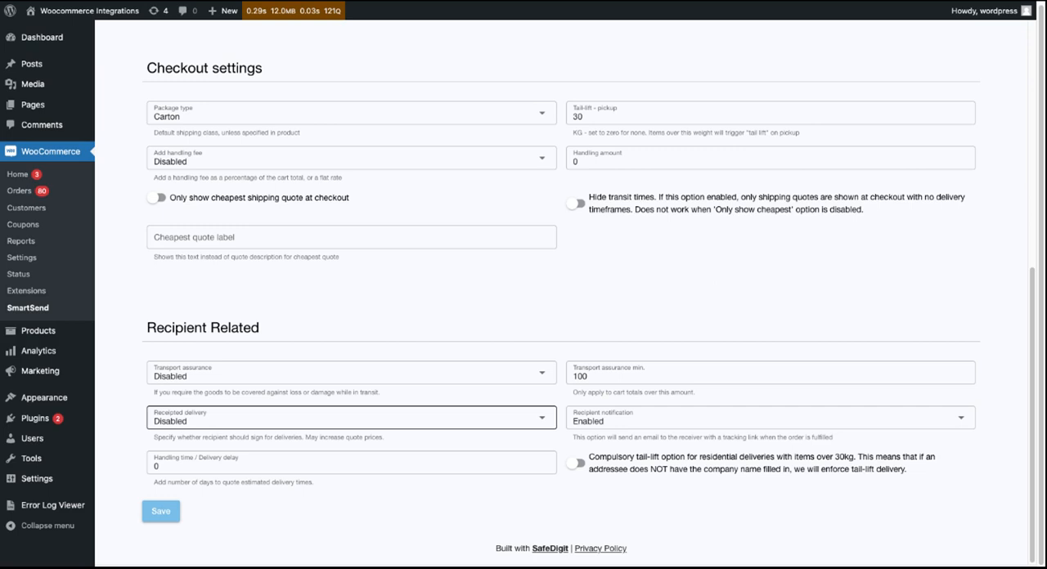
- Review the available choices for receipted delivery and recipient notification
click(352, 418)
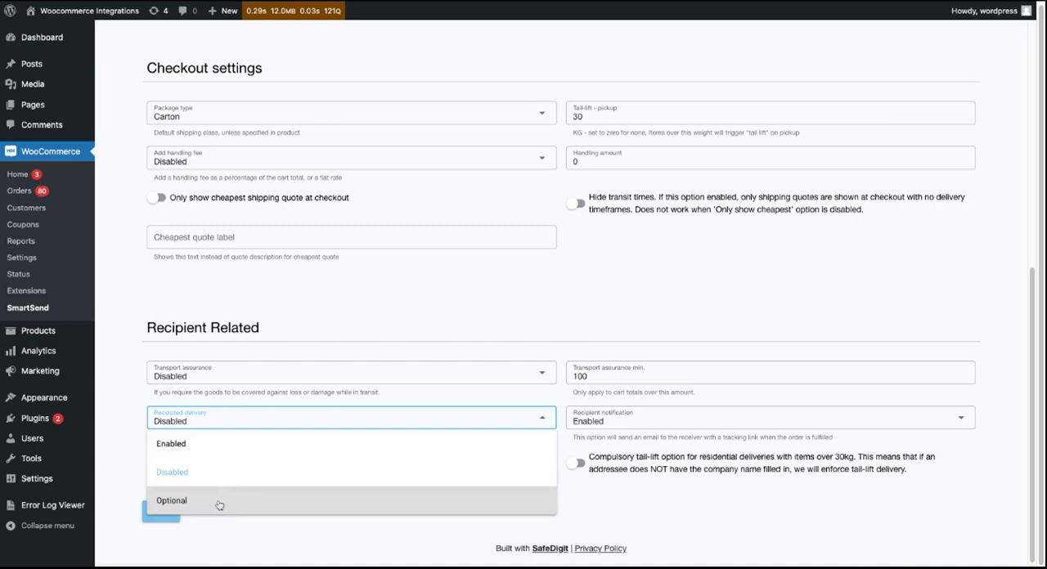
click(572, 317)
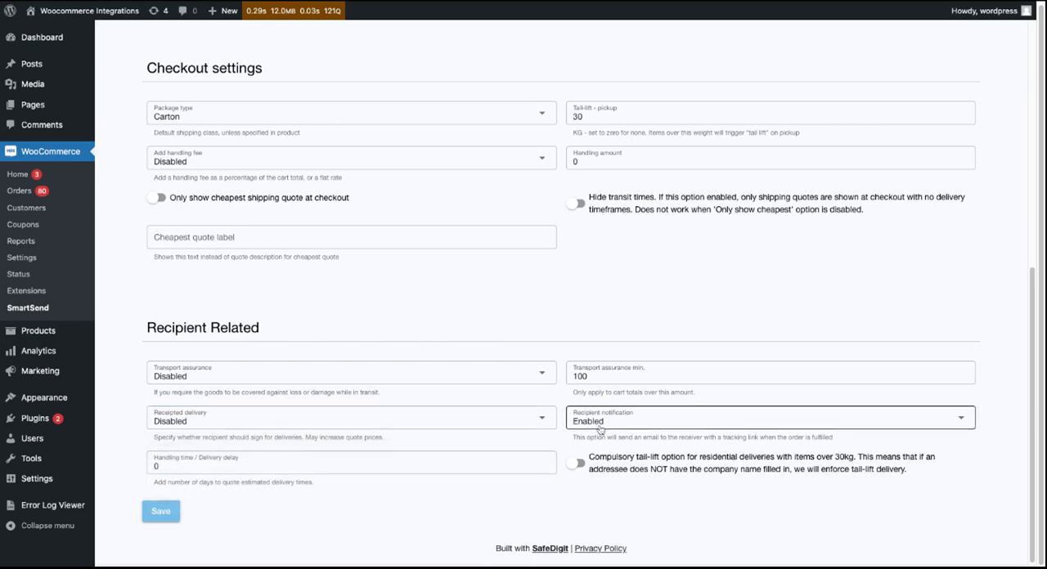
scroll(523, 430, up, 1)
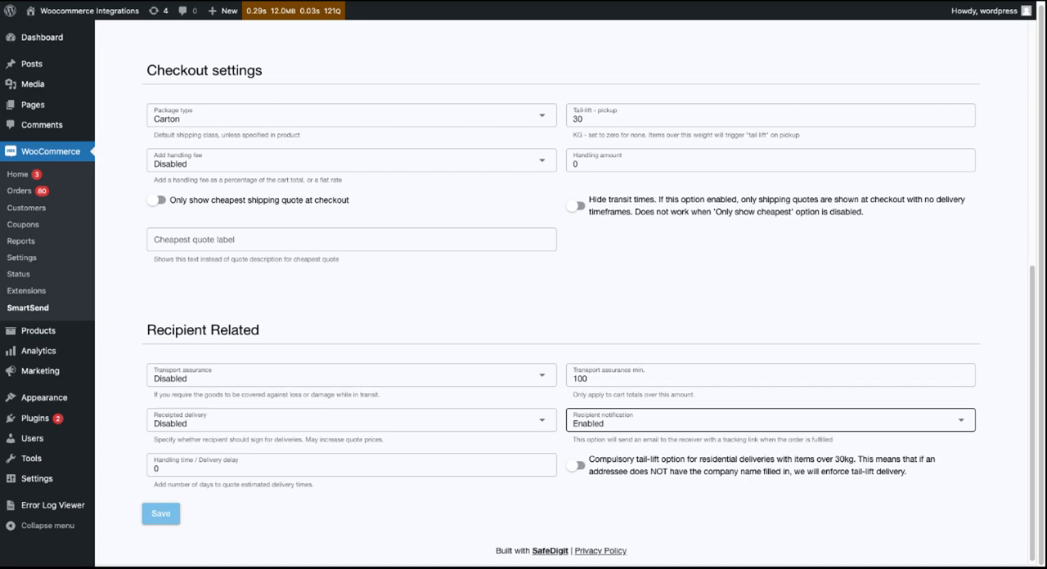
click(638, 421)
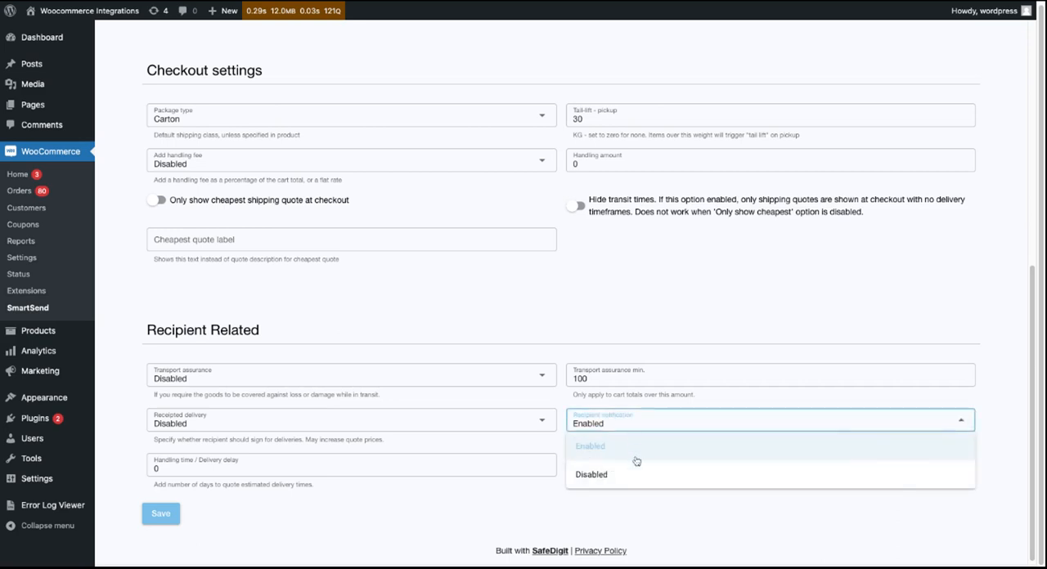
click(705, 338)
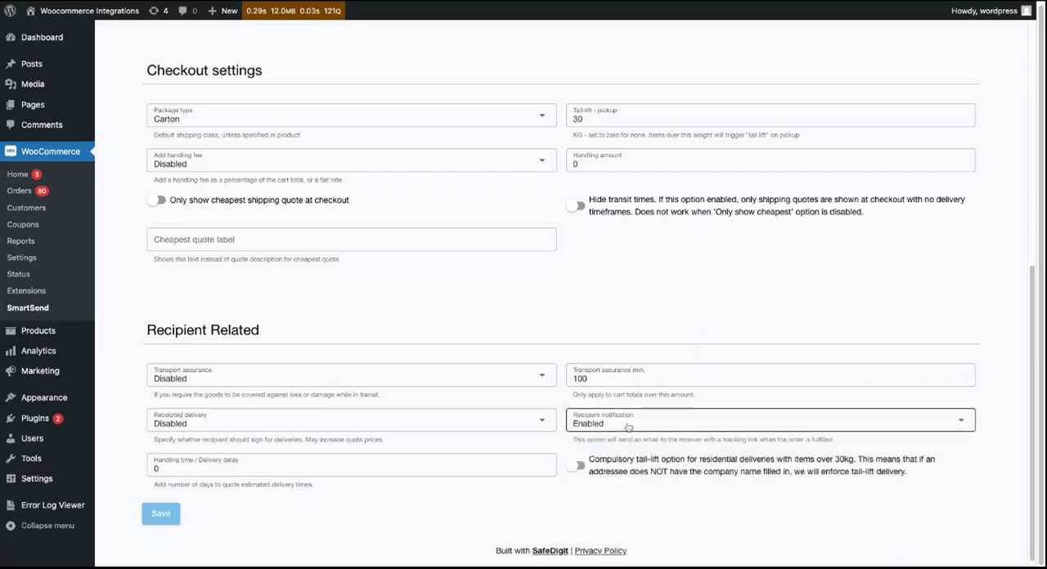
click(491, 422)
click(532, 474)
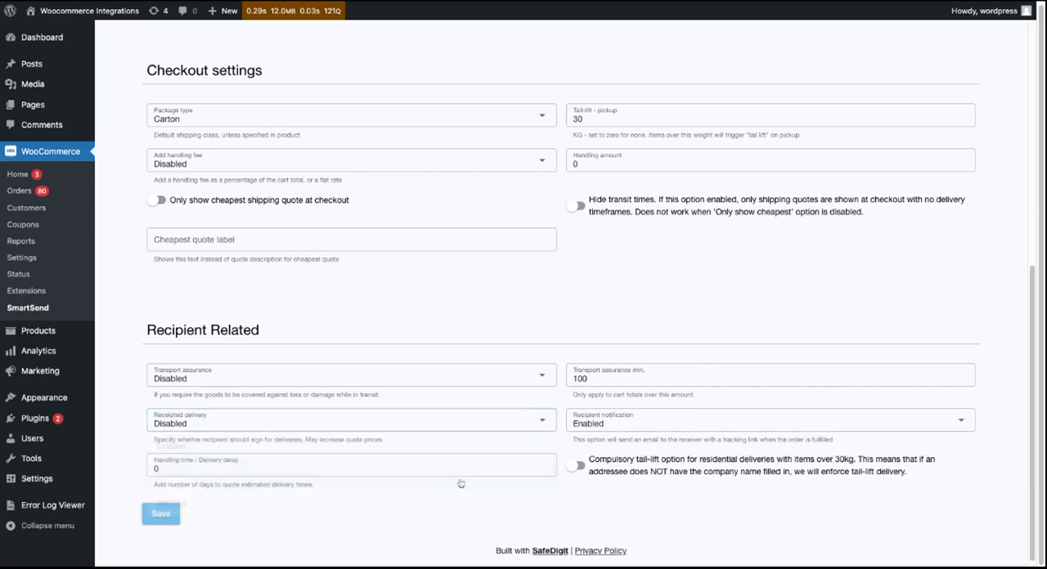
- Set the handling time / delivery delay to 2 days and try the compulsory tail-lift option for residential deliveries, leaving it off
click(191, 469)
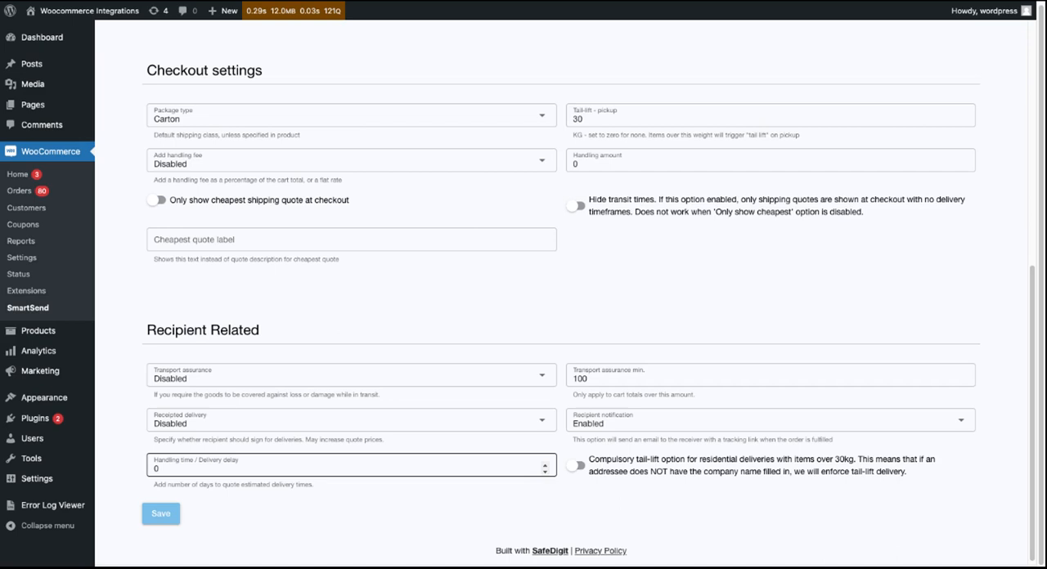
double_click(185, 469)
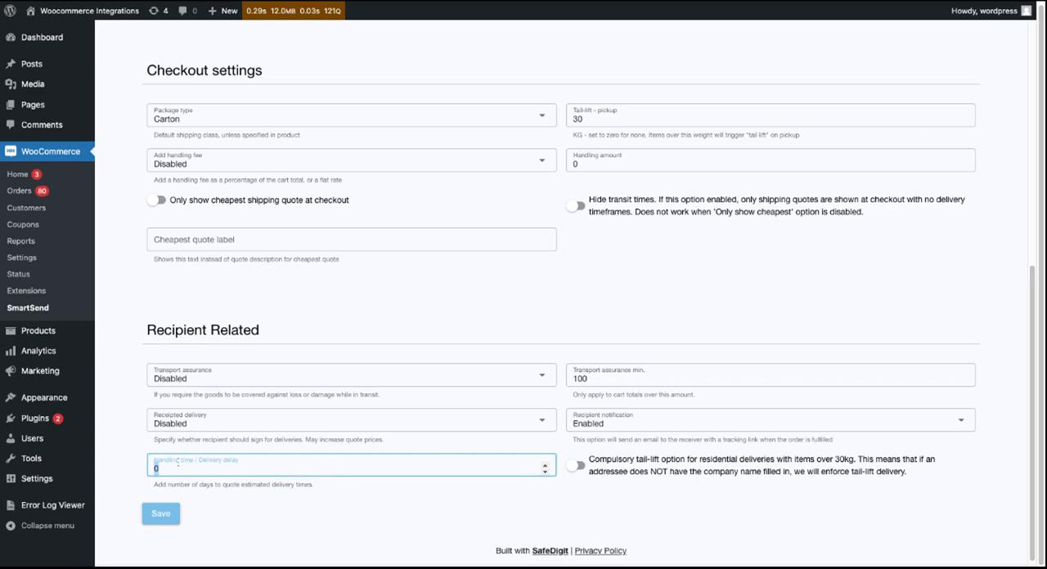
text(2)
click(362, 501)
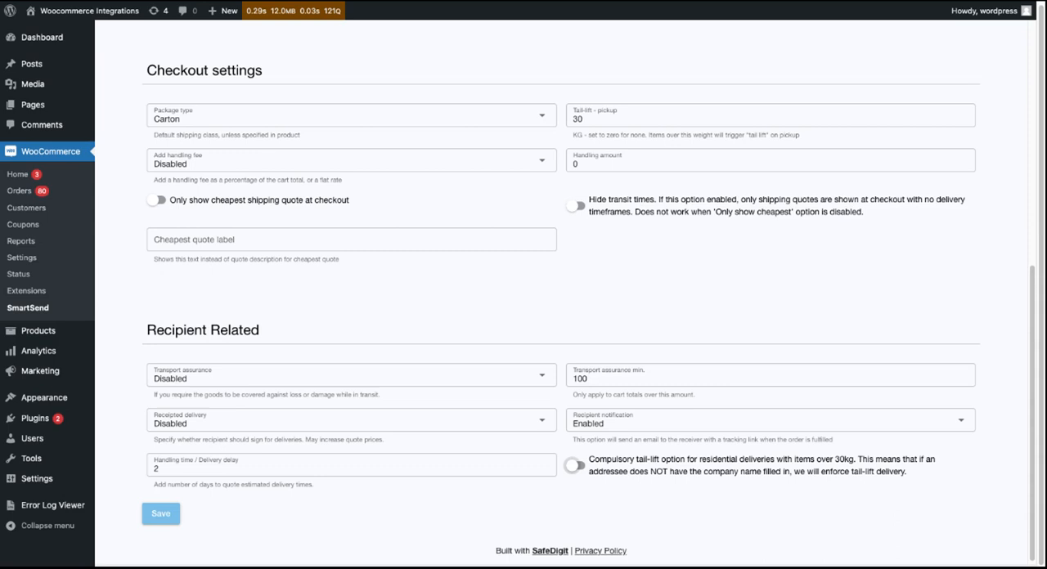
click(576, 465)
click(576, 469)
- Start a new saved SmartSend package described as LARGE BOX, keeping its type as Carton
scroll(588, 345, up, 1)
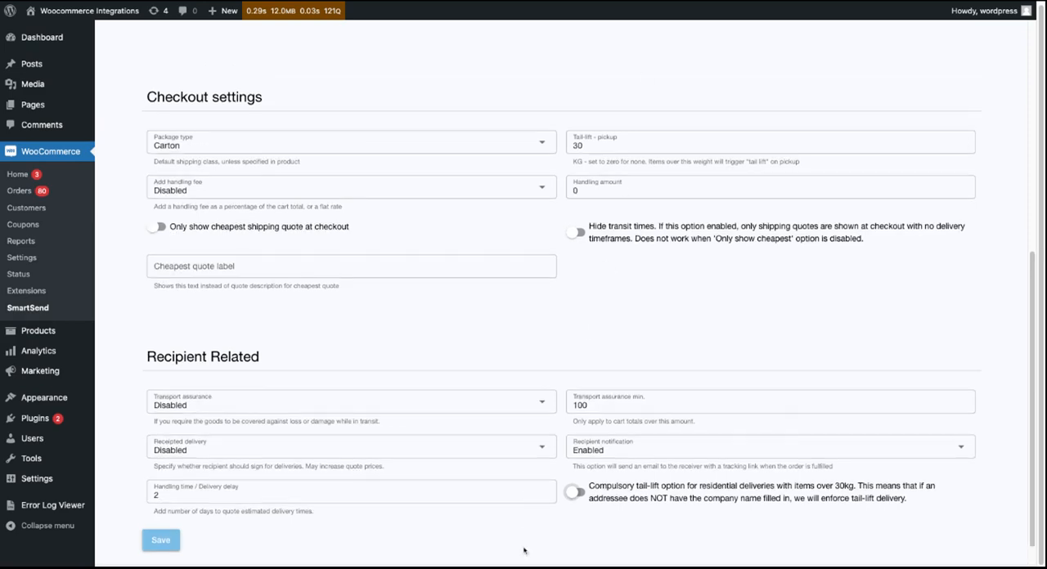
scroll(521, 538, up, 5)
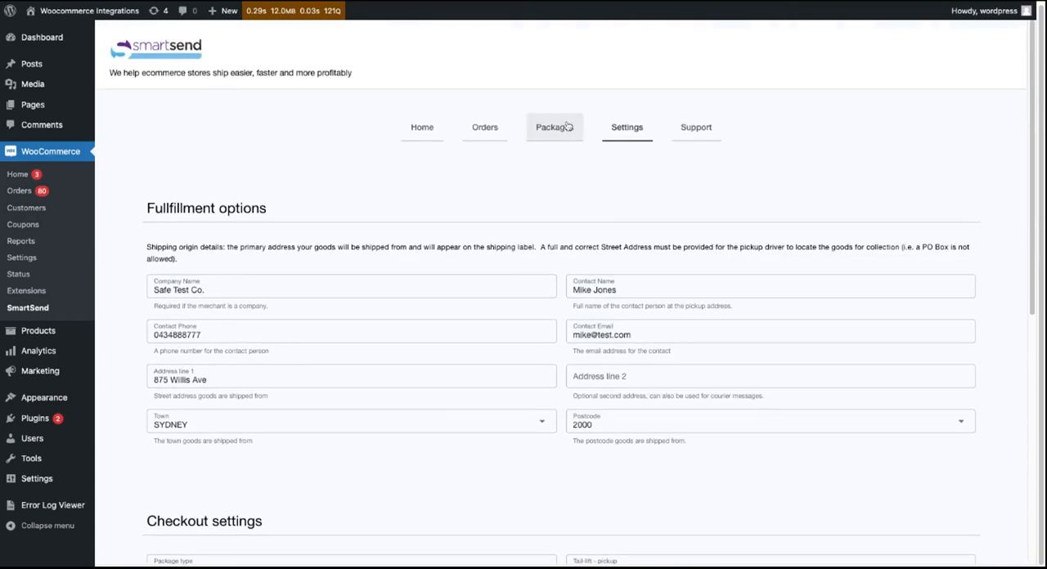
click(566, 127)
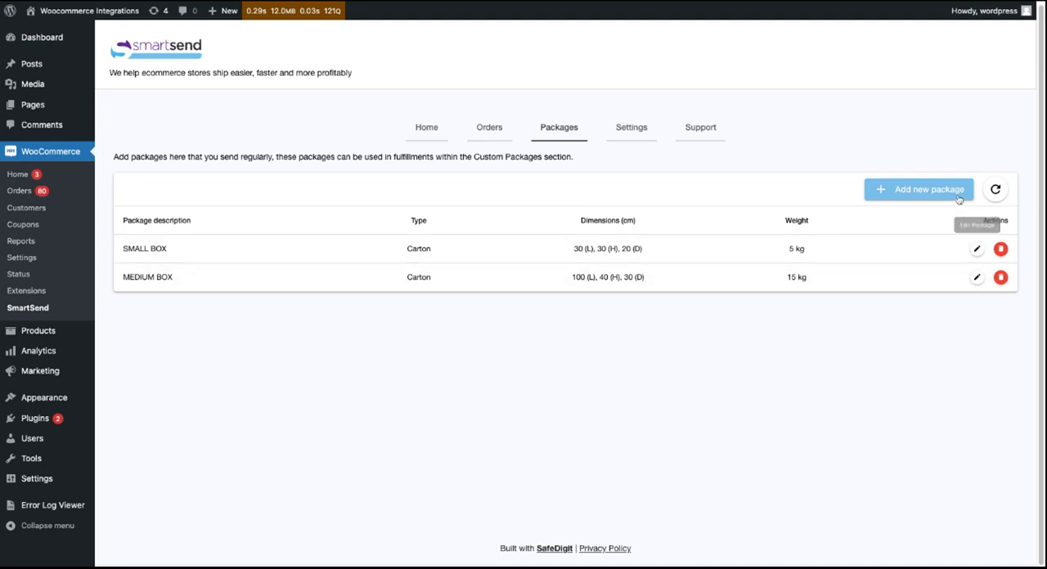
click(927, 189)
click(354, 283)
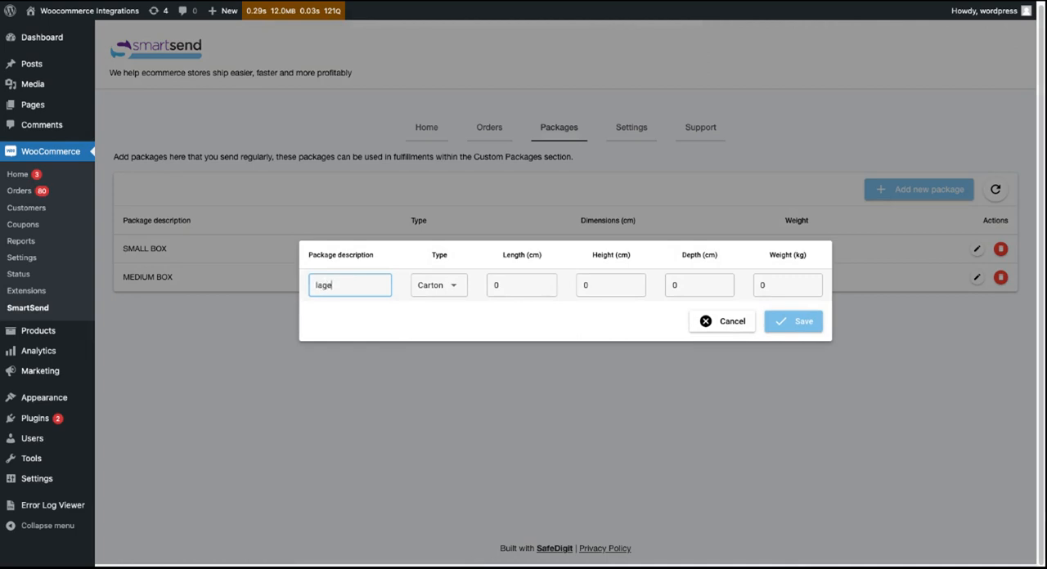
text(LARGE BOX)
click(453, 285)
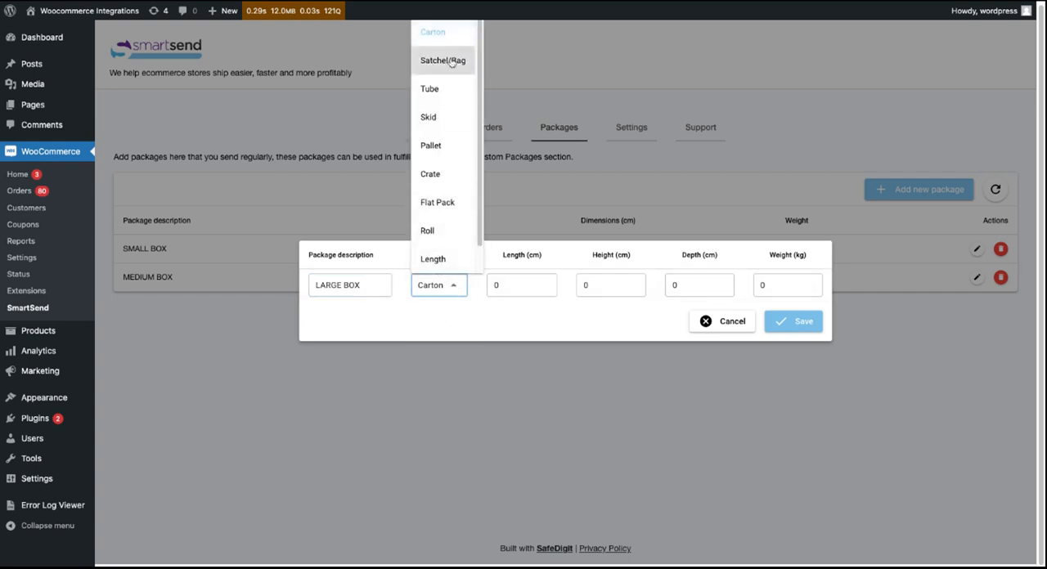
click(447, 330)
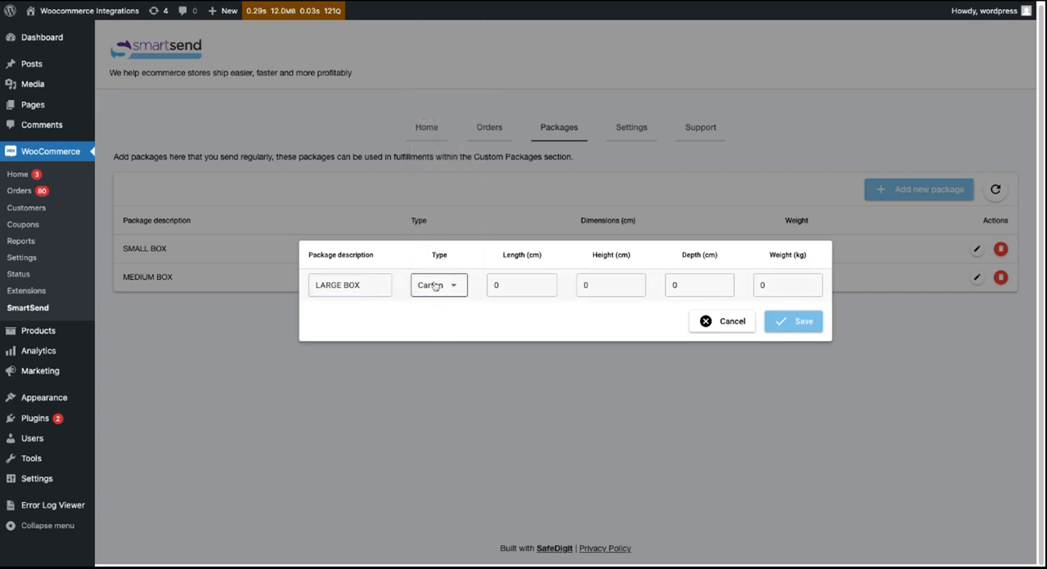
- Set LARGE BOX to 150 cm length, 50 cm height, 30 cm depth and 10 kg weight, and save it
click(518, 285)
double_click(519, 285)
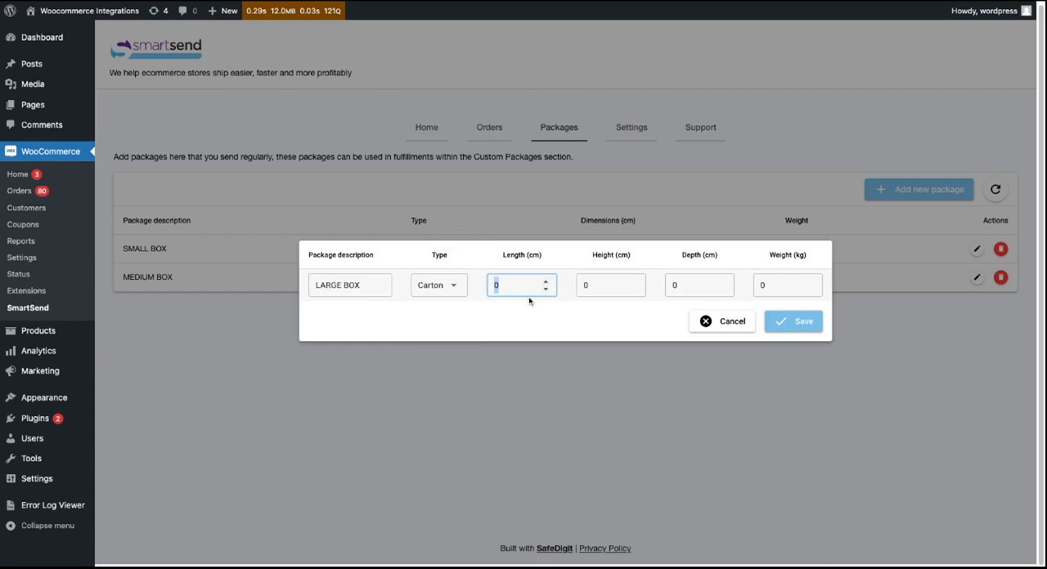
text(150)
key(Tab)
text(5)
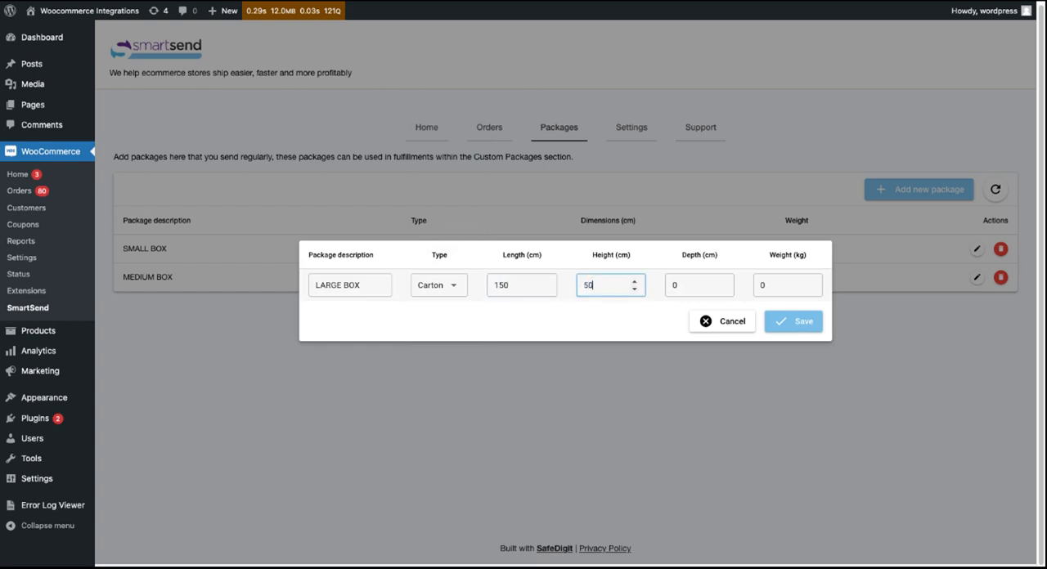
text(0)
key(Tab)
text(30)
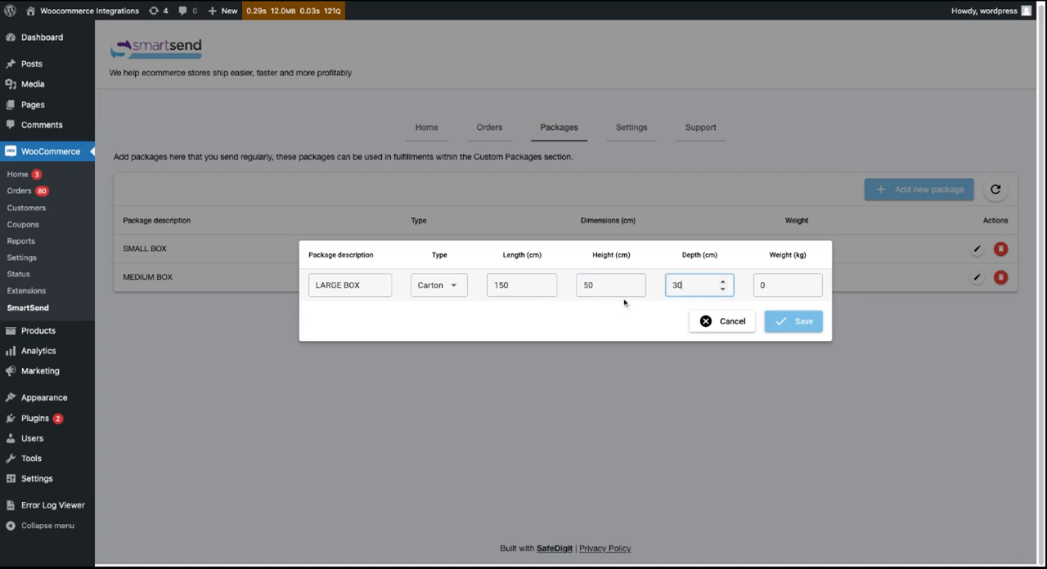
key(Tab)
drag(763, 285, 757, 283)
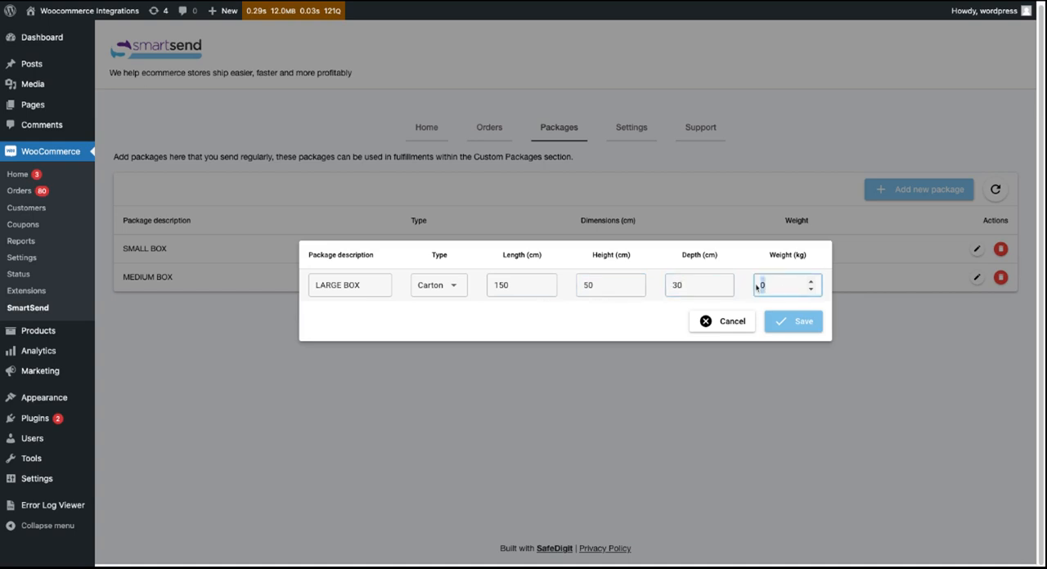
text(10)
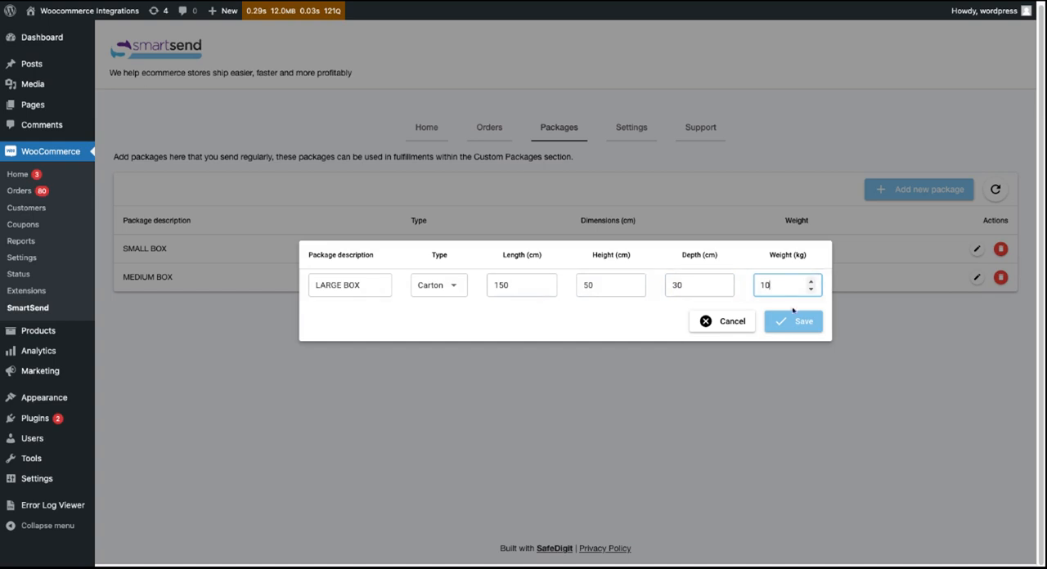
click(806, 325)
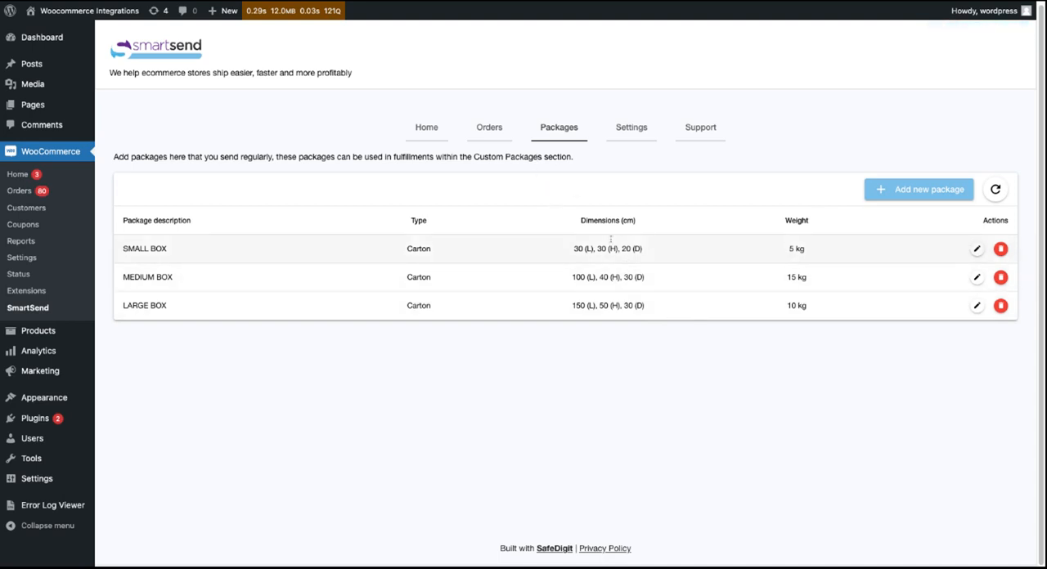
- Open the label purchase for the unfulfilled SmartSend order and select pickup between 12pm and 4pm
click(490, 129)
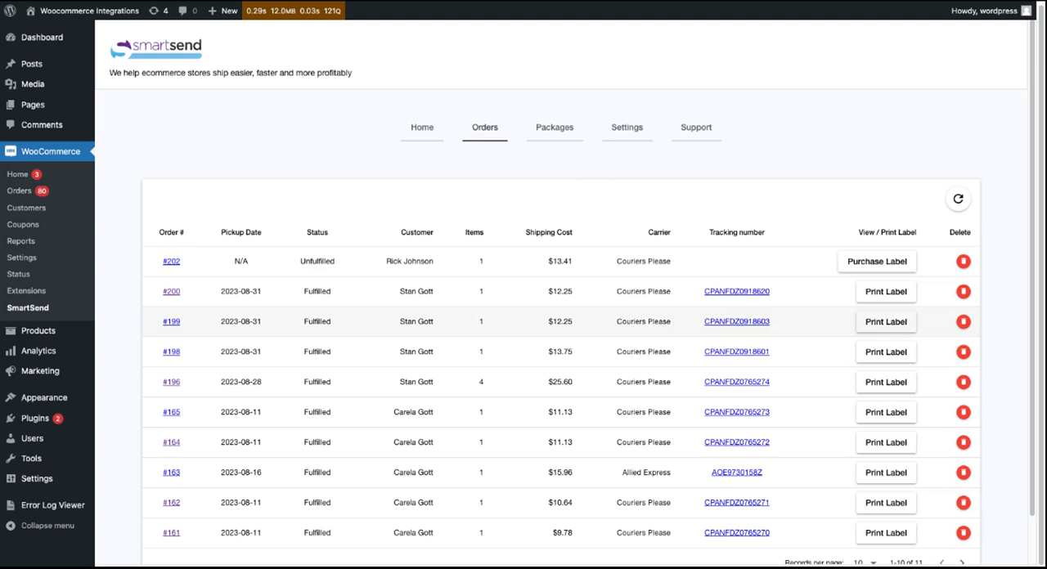
scroll(523, 321, down, 1)
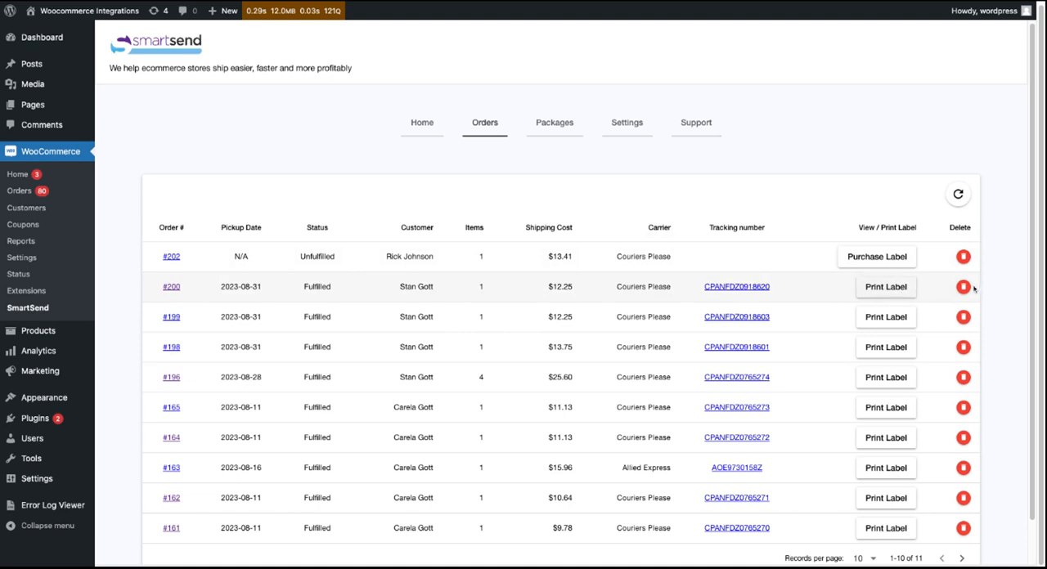
click(889, 258)
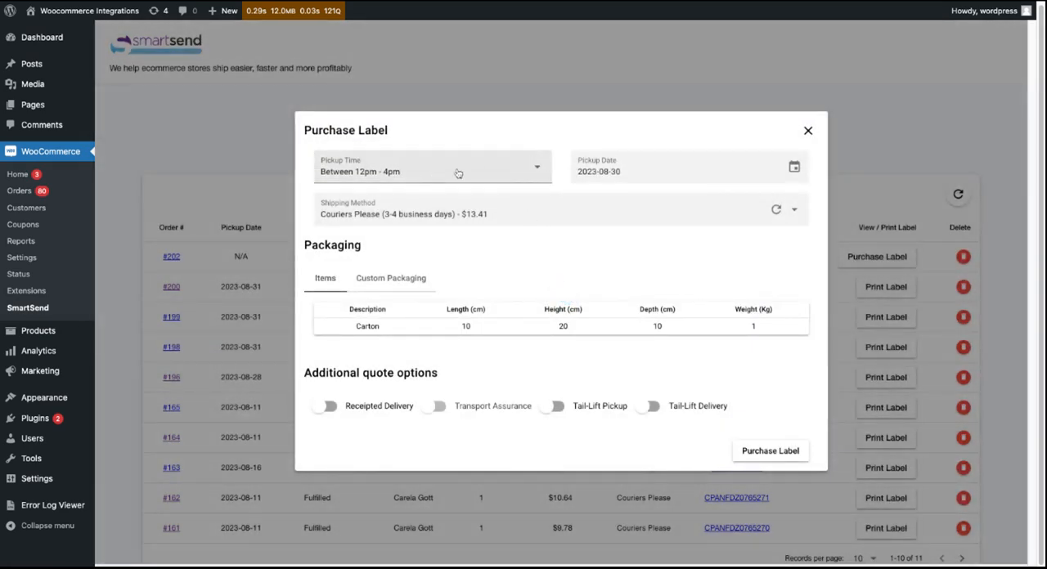
click(512, 175)
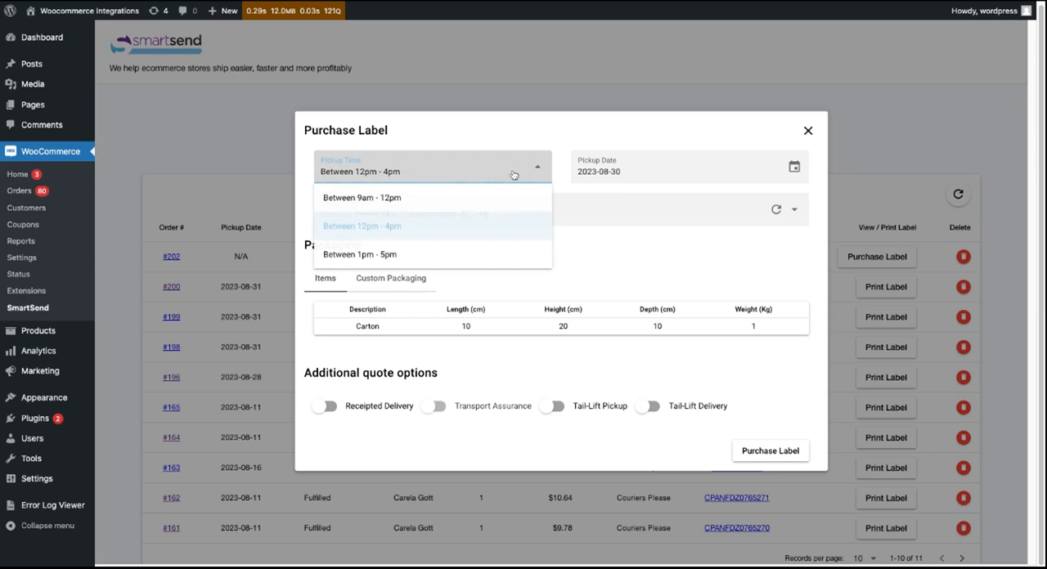
click(394, 230)
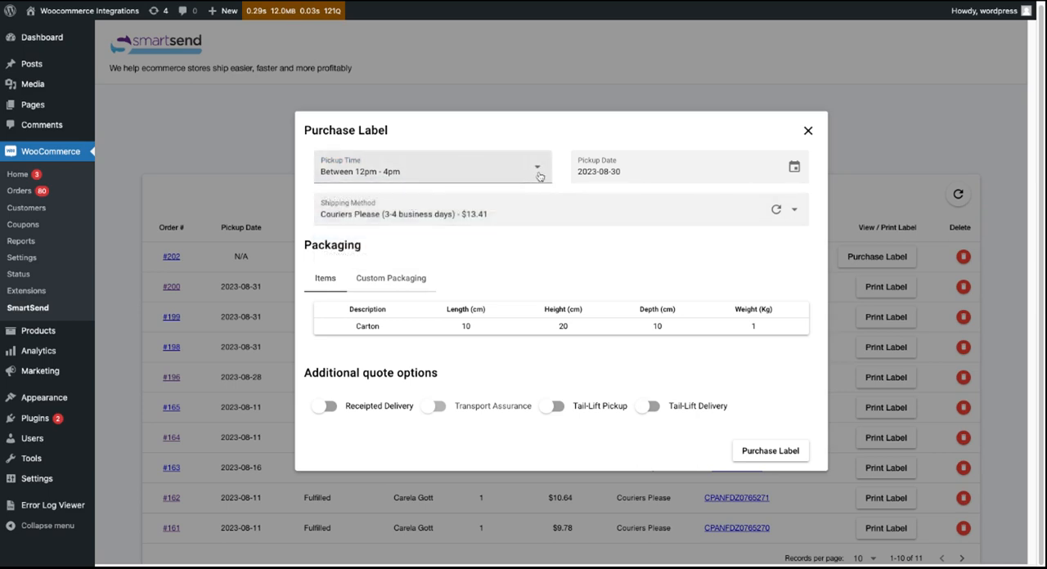
- Review the selectable August and September pickup dates and the shipping method quotes, leaving both choices as they are
click(792, 167)
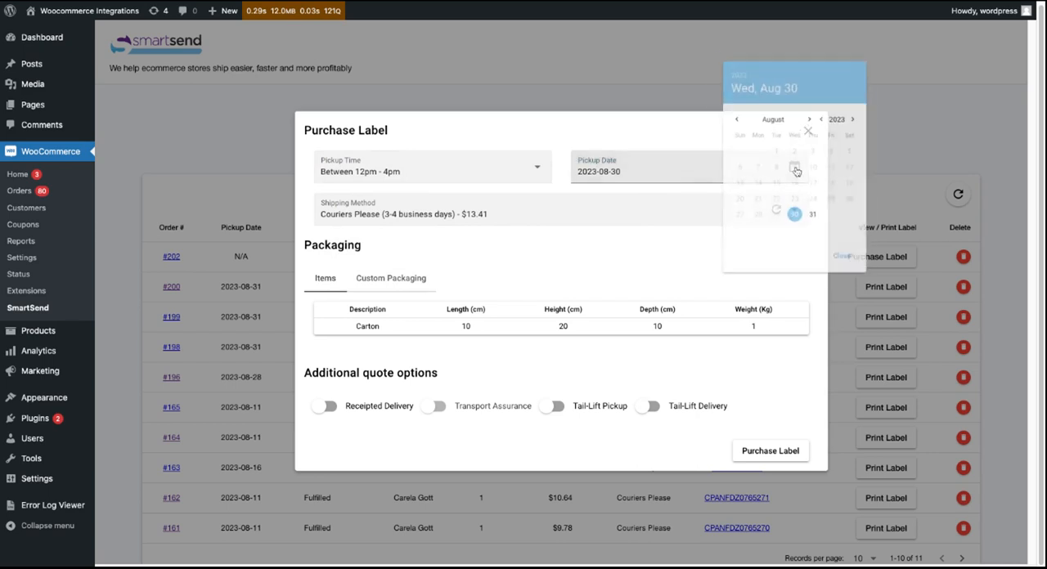
click(810, 110)
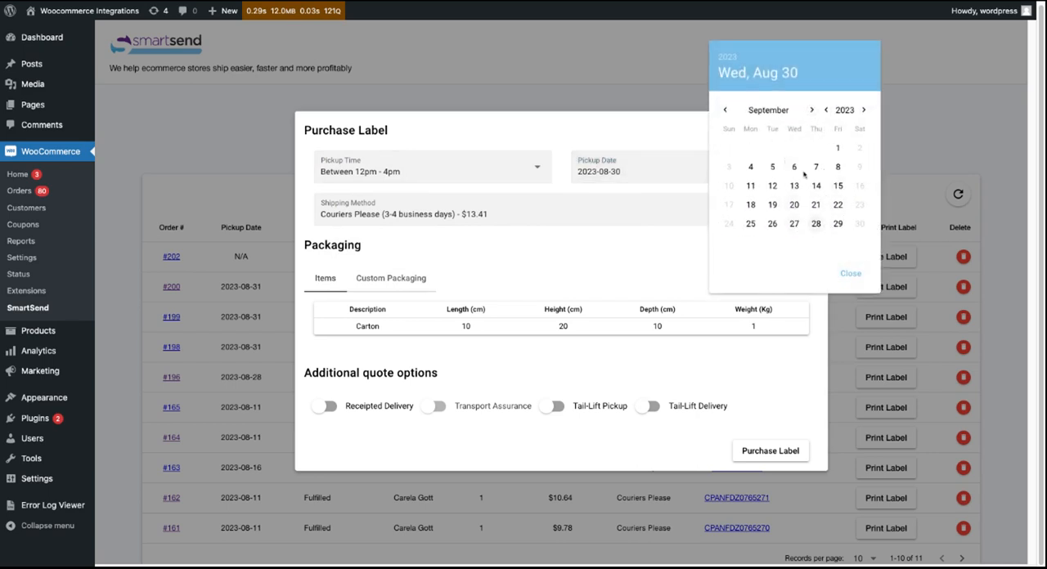
click(847, 272)
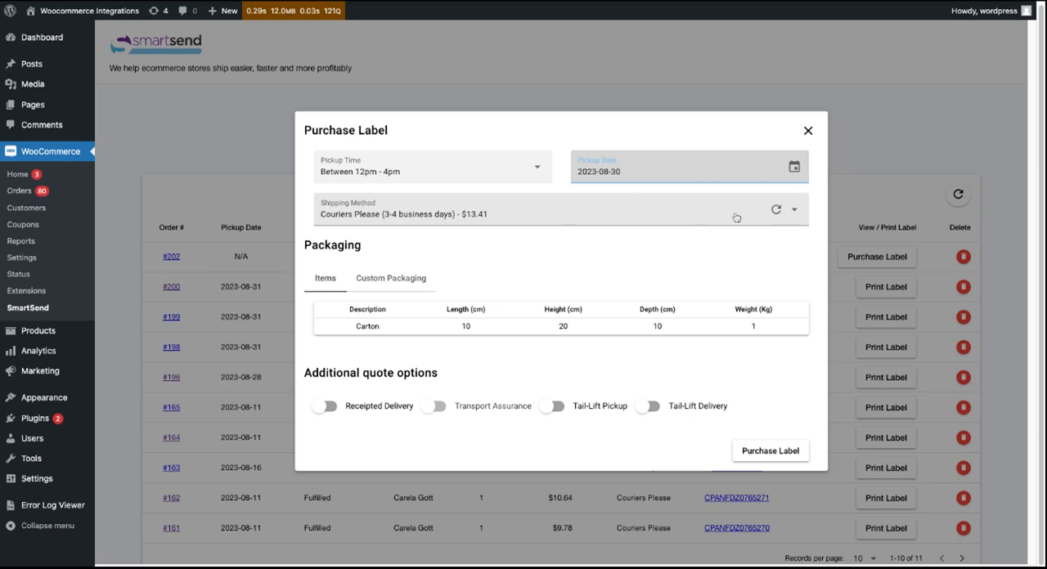
click(794, 211)
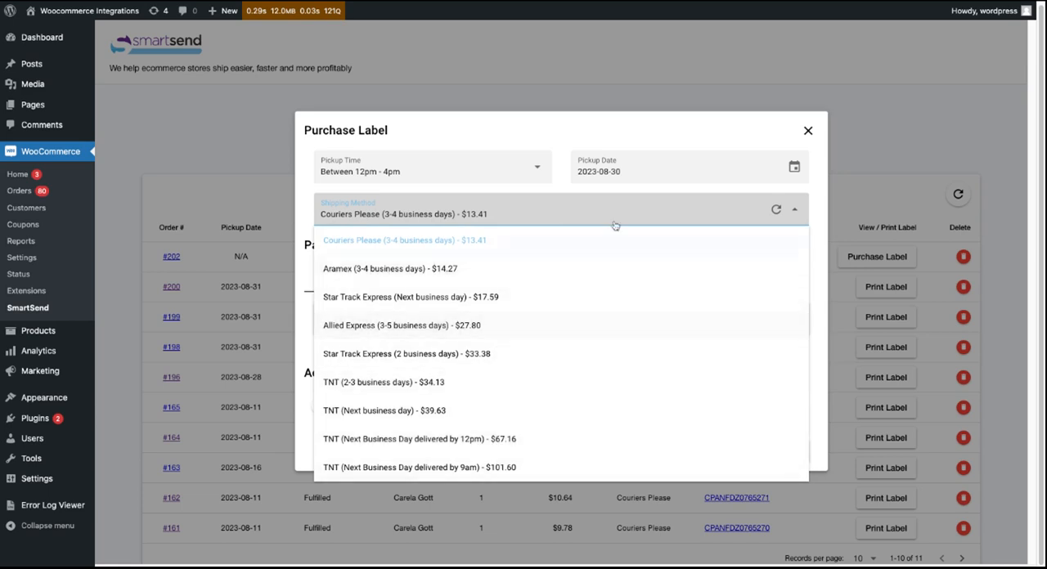
click(683, 139)
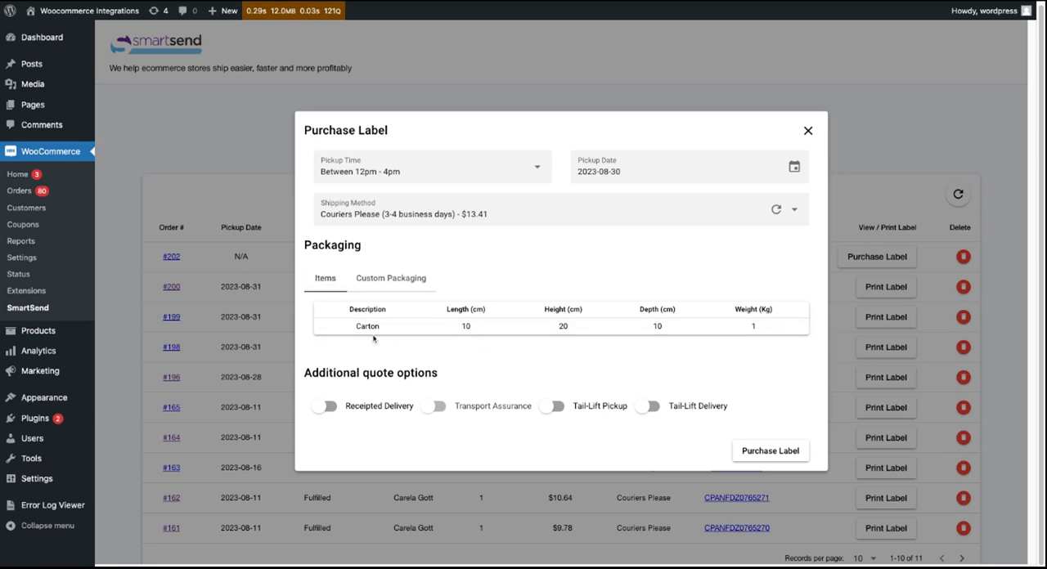
- Add the saved SMALL BOX package as the order's custom packaging and save it
click(394, 280)
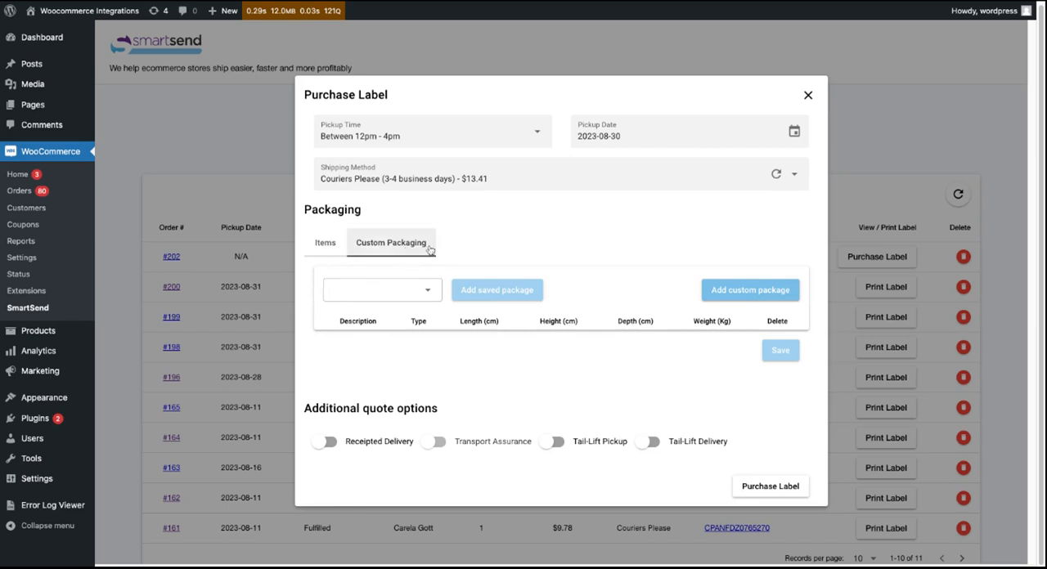
click(427, 290)
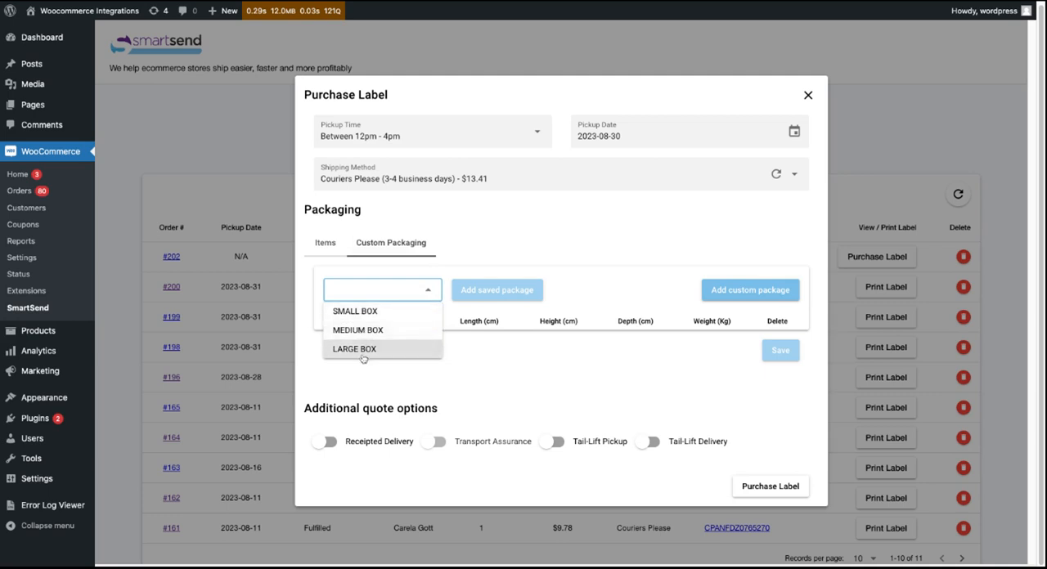
click(370, 313)
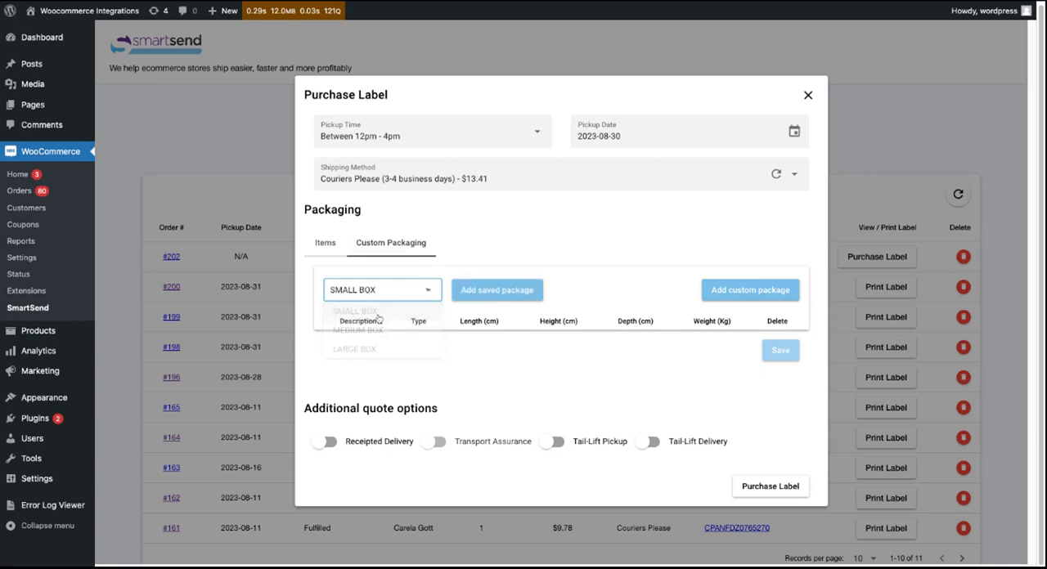
click(500, 292)
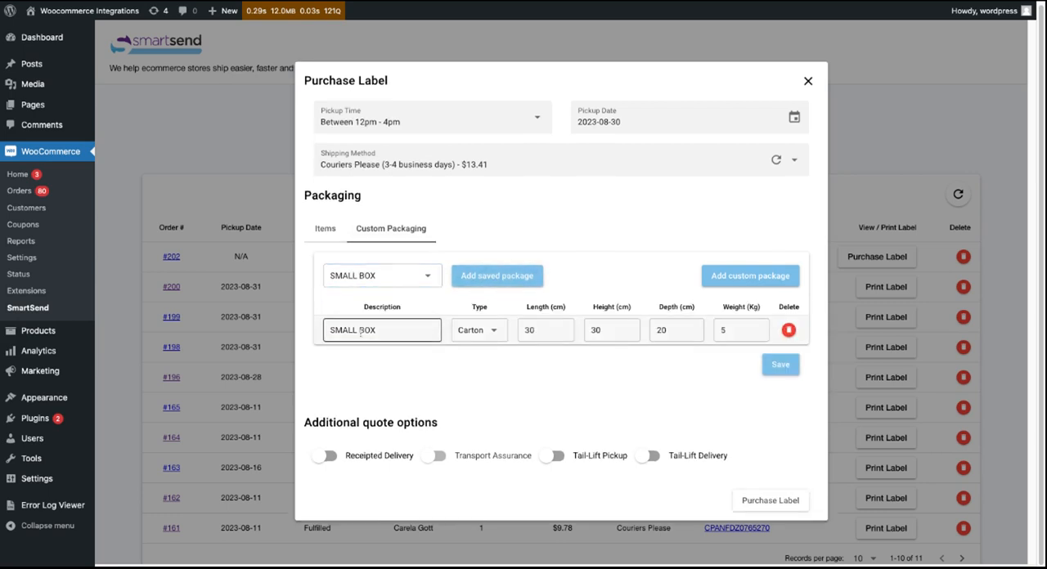
click(782, 364)
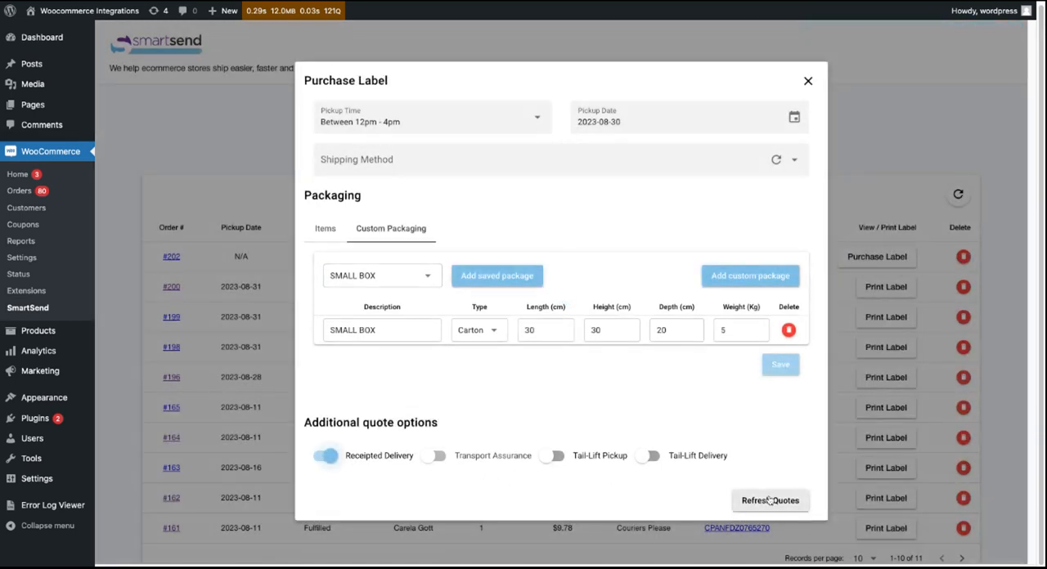
- Refresh the quotes with receipted delivery enabled and purchase the label with Couriers Please (3-4 business days)
click(774, 501)
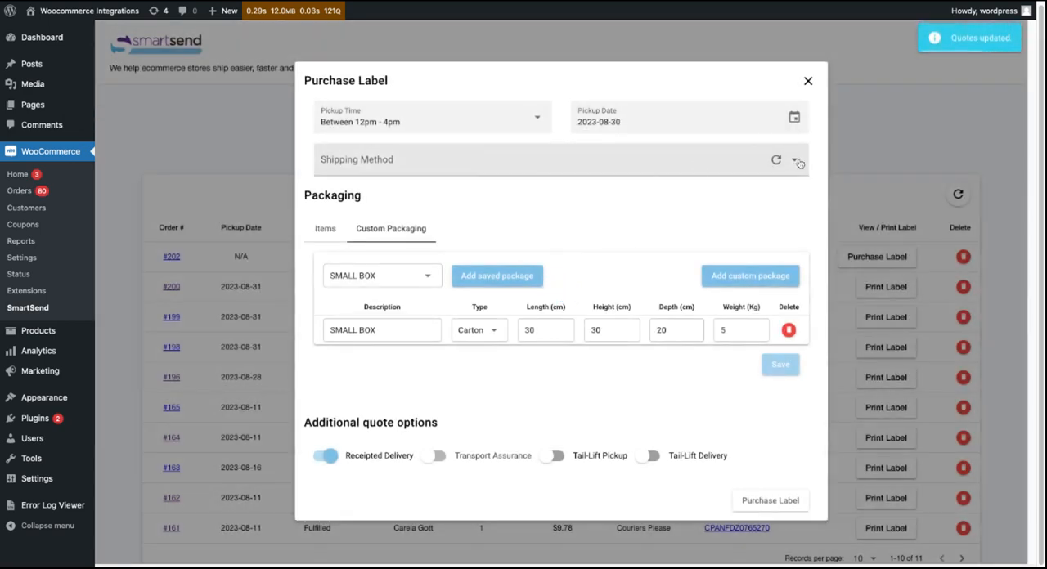
click(797, 160)
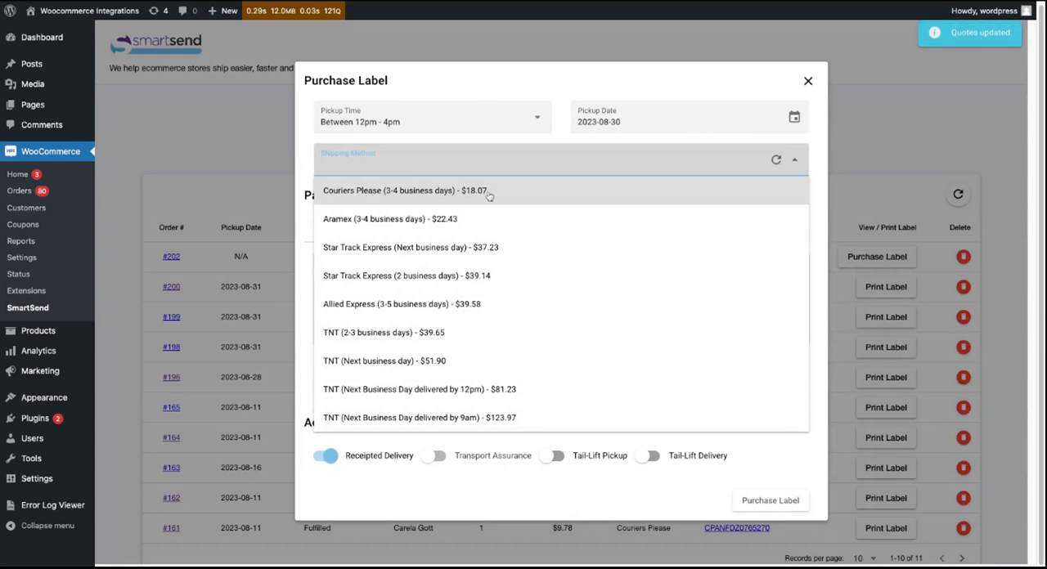
click(434, 193)
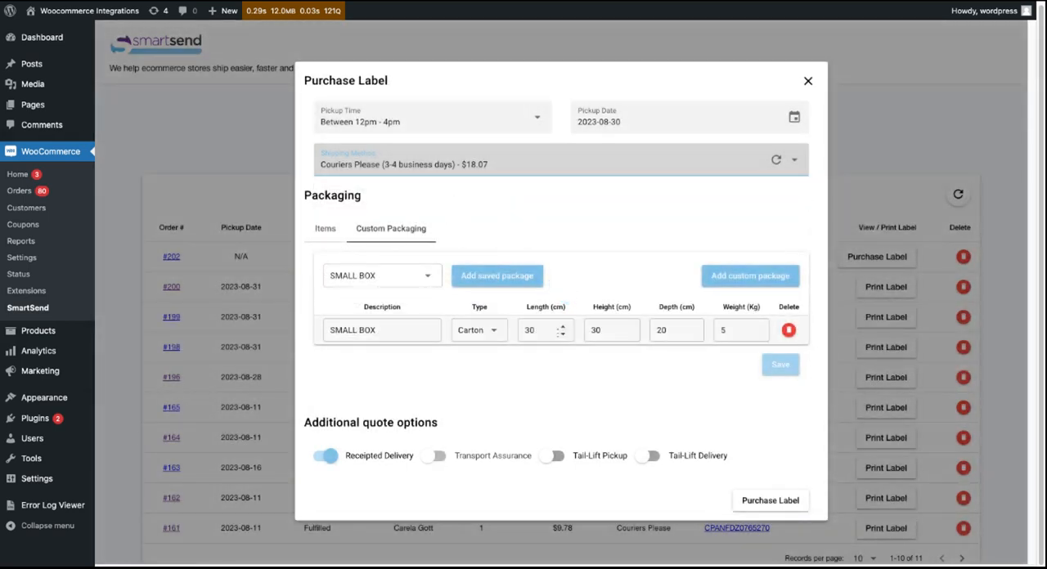
click(777, 501)
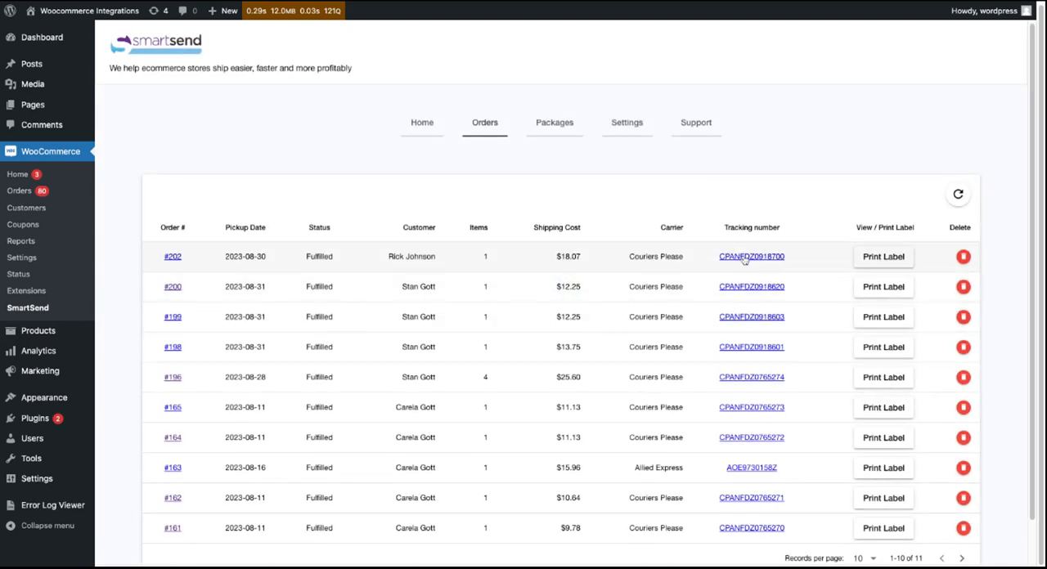
- Print the label of the newly fulfilled order and check the records-per-page choices of the orders list, leaving 10 selected
click(890, 257)
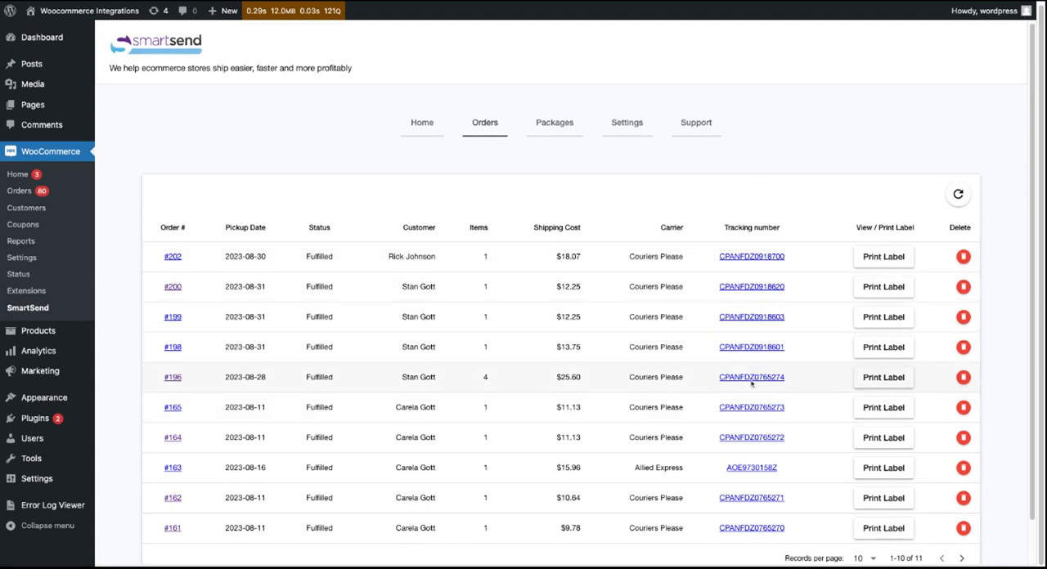
scroll(851, 425, down, 1)
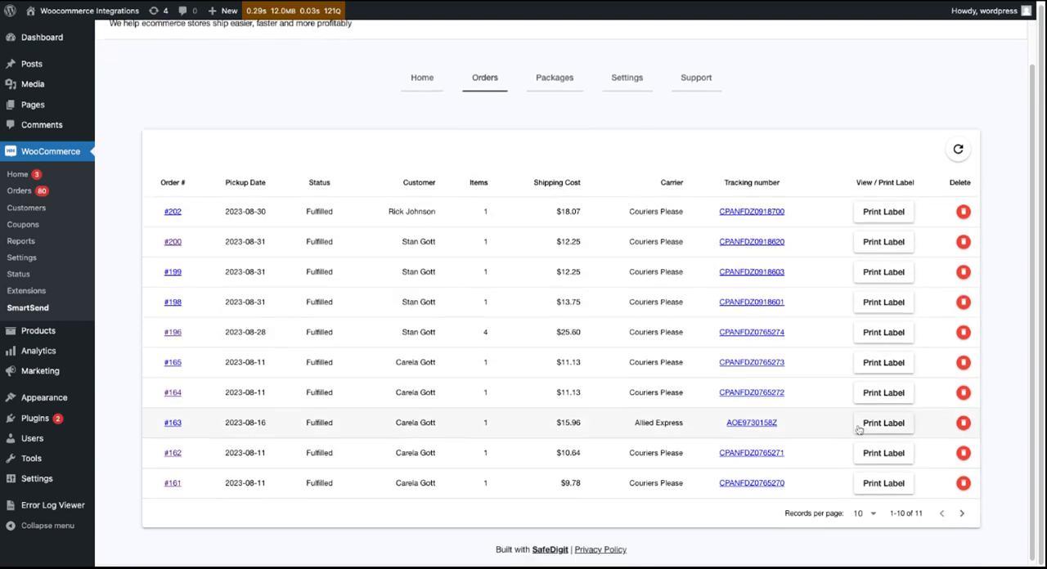
click(872, 517)
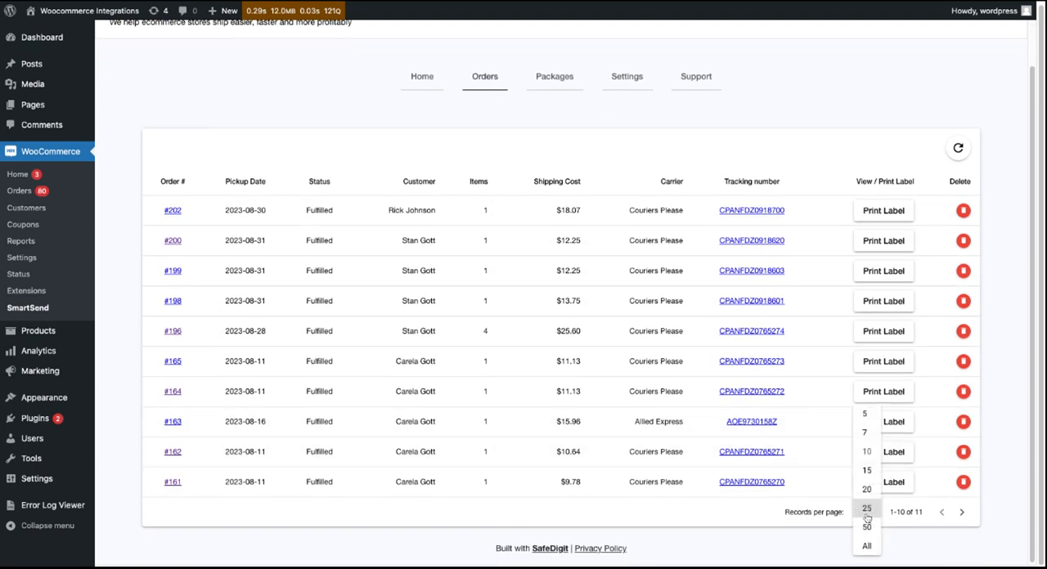
click(735, 524)
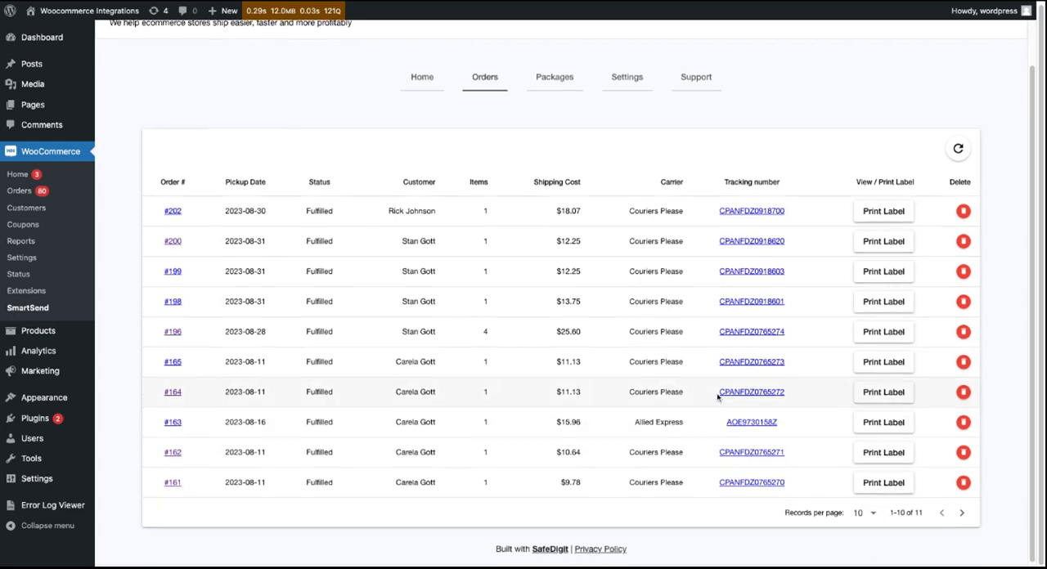
- In the storefront cart holding the Cap, choose the Flat rate: $30.00 shipping option and compare it with the listed carrier quotes
scroll(719, 394, up, 1)
scroll(717, 397, up, 1)
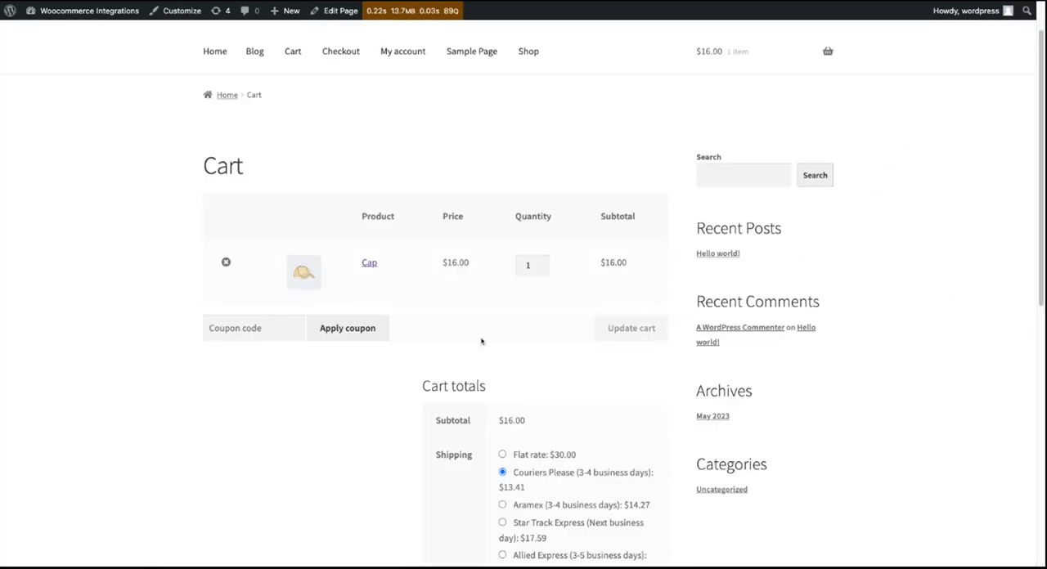
scroll(367, 365, down, 1)
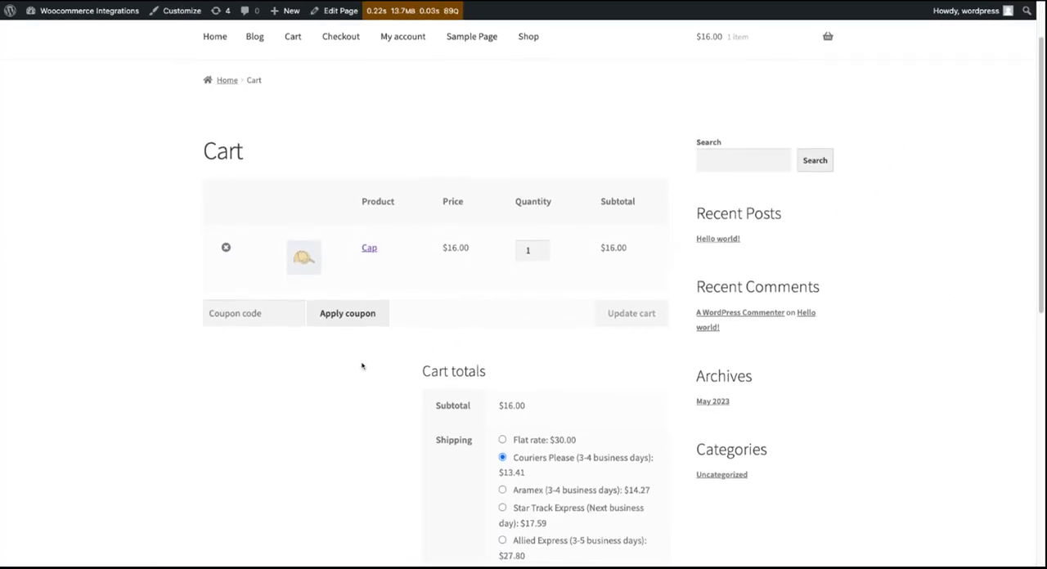
scroll(362, 365, down, 3)
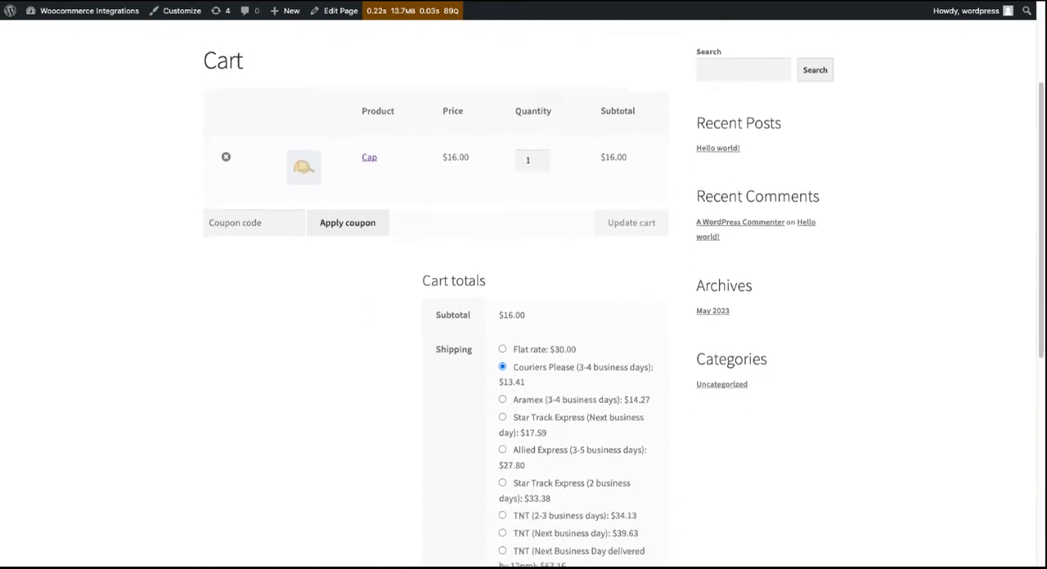
click(502, 304)
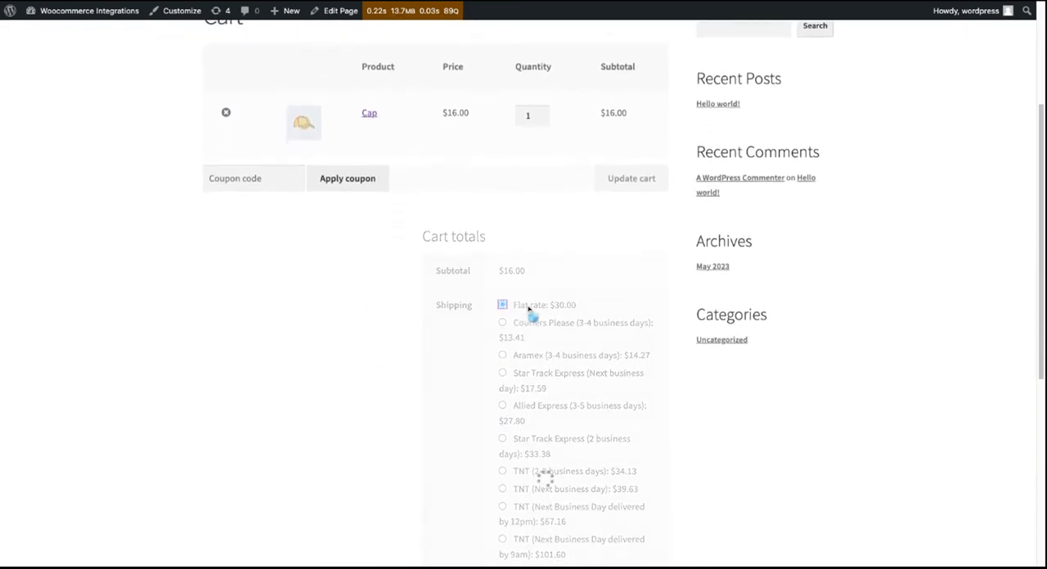
scroll(468, 345, down, 1)
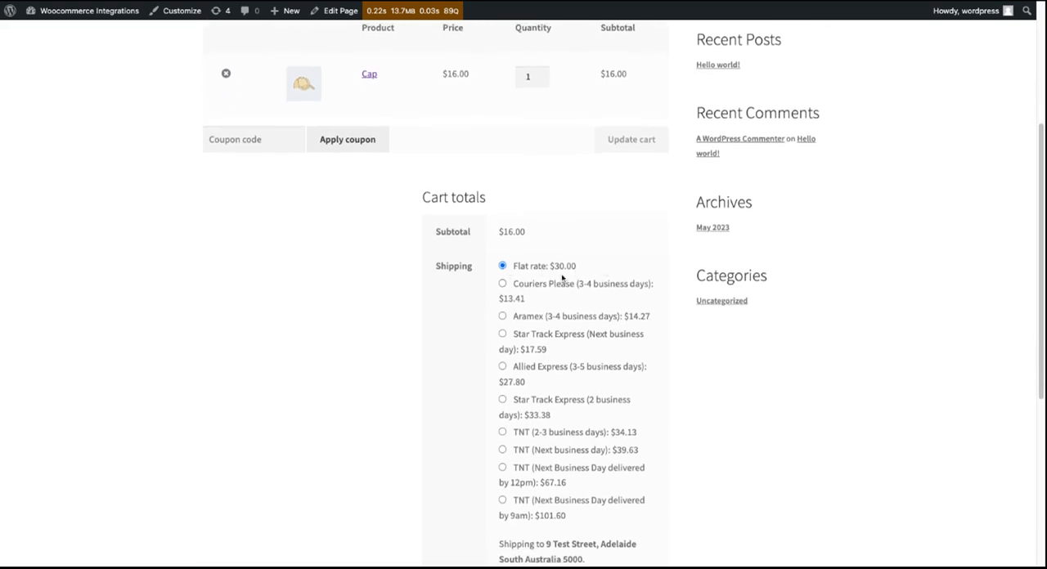
scroll(546, 326, down, 1)
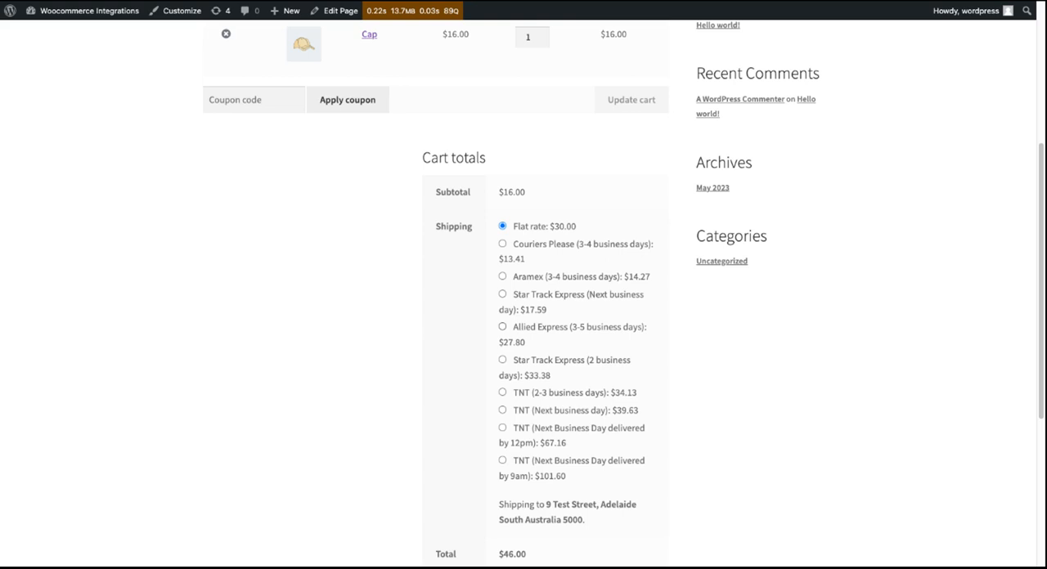
scroll(483, 262, down, 1)
scroll(484, 261, up, 1)
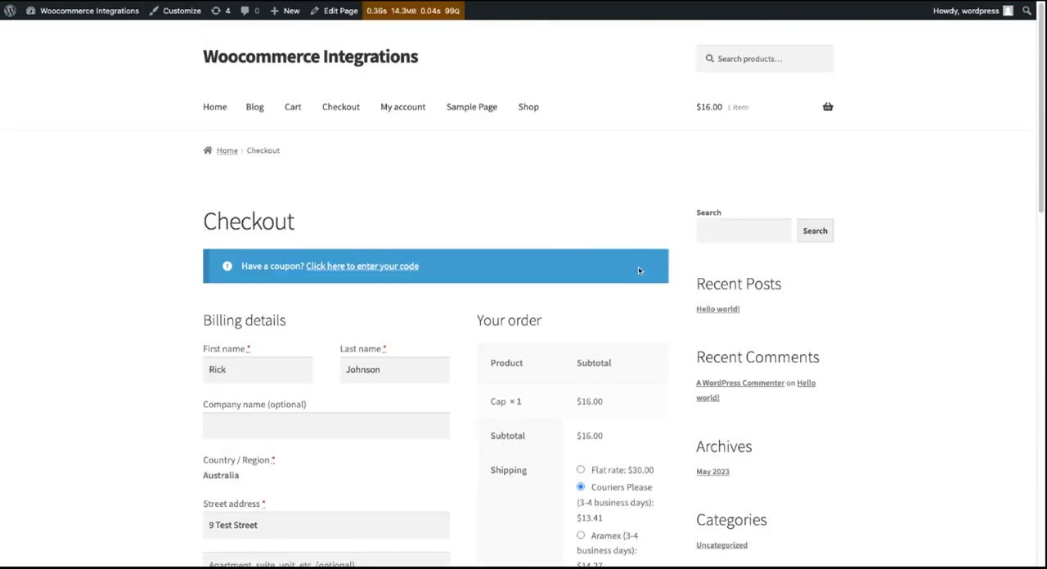
- Examine the billing details and the shipping method quotes for the Cap order on the checkout page
scroll(639, 271, down, 4)
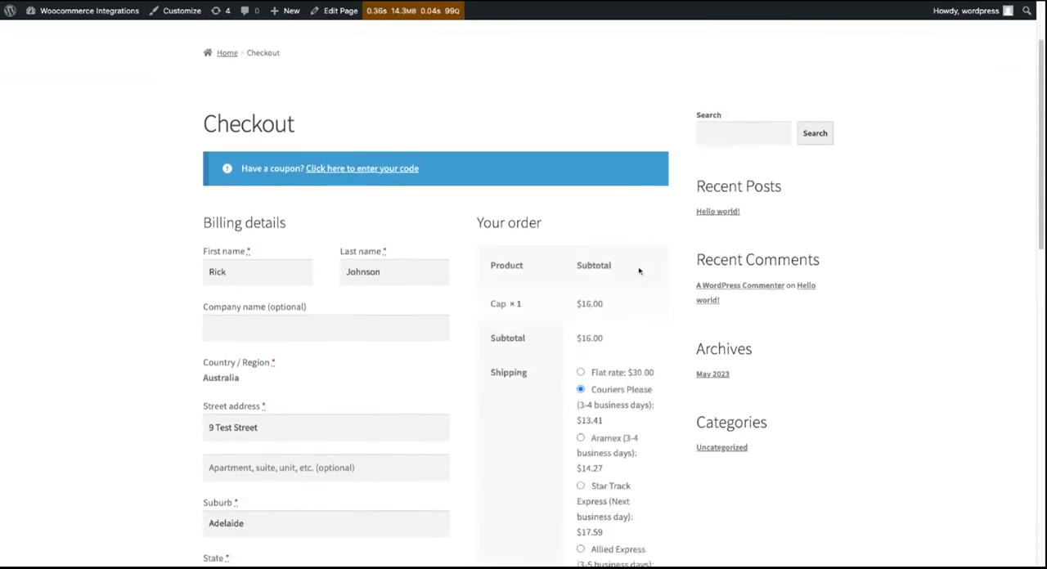
scroll(619, 190, down, 2)
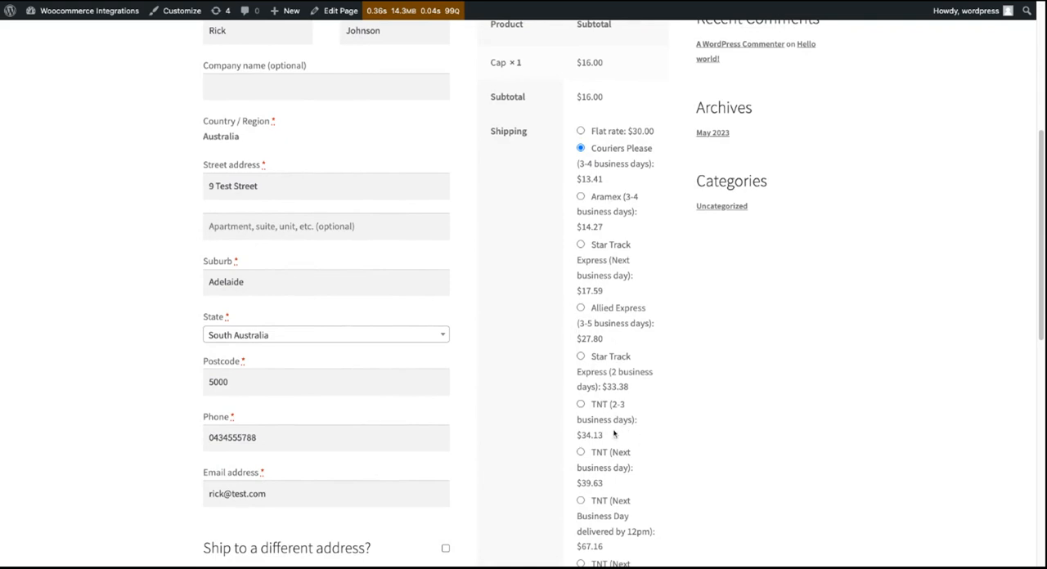
scroll(613, 434, down, 2)
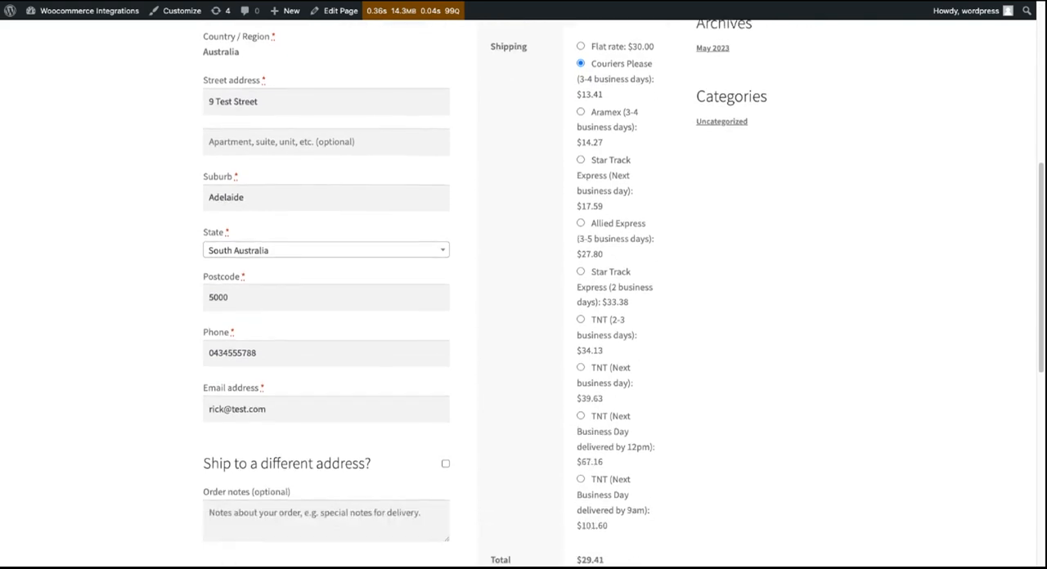